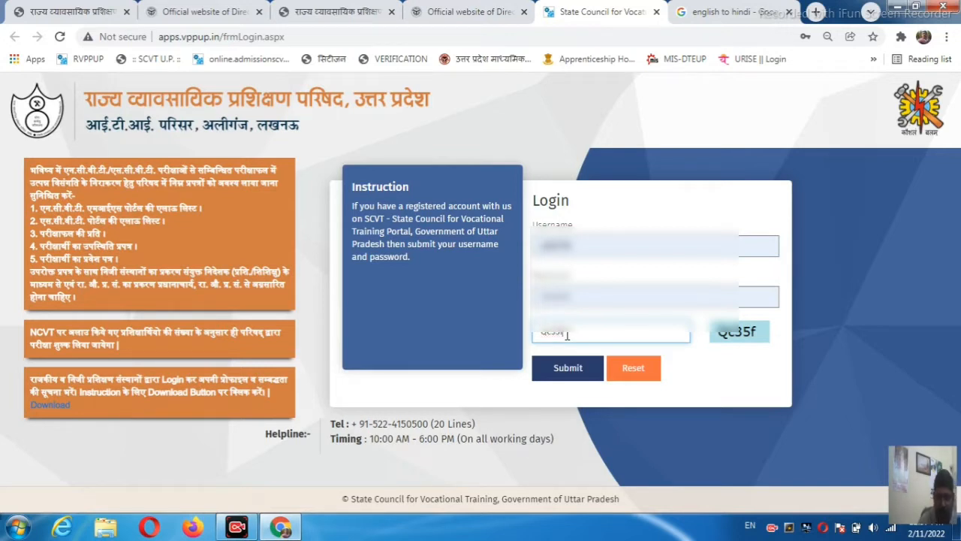
# Submit the completed login form, then open Basic Details of ITI through Fill Profile Detail.
pyautogui.click(568, 368)
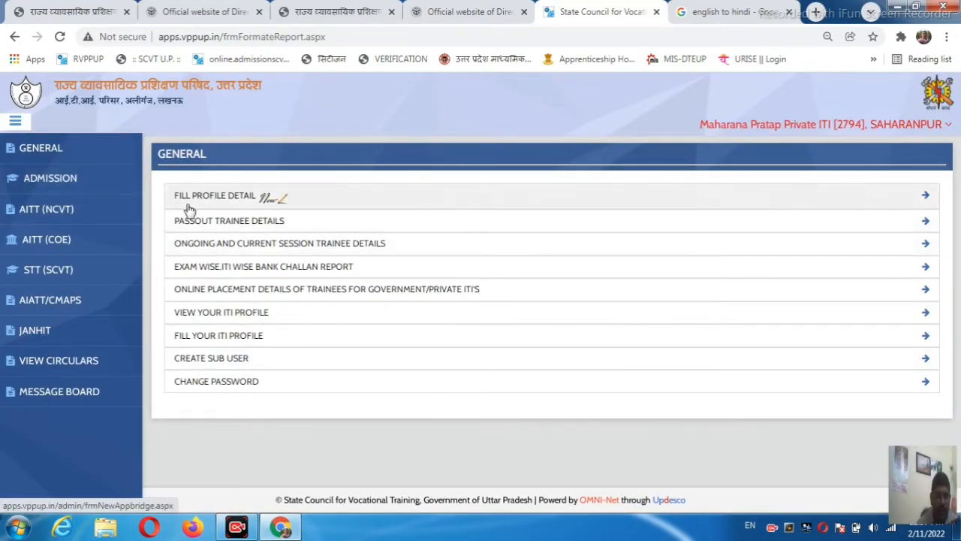
pyautogui.click(232, 199)
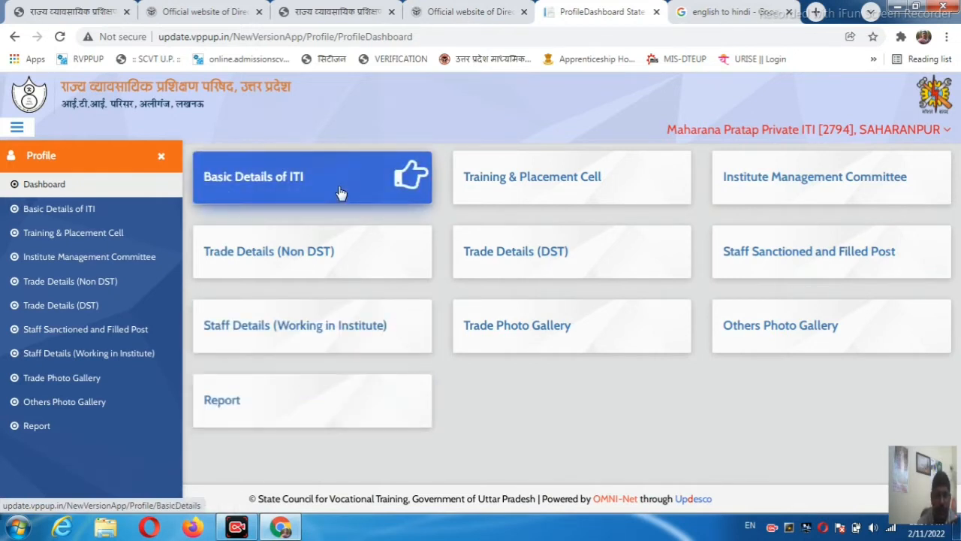
pyautogui.click(293, 185)
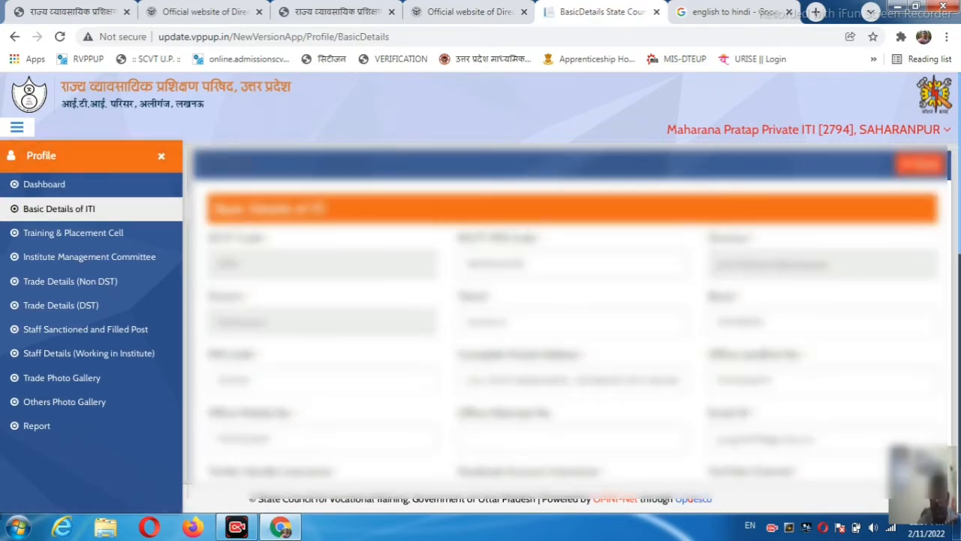
# Skim the Basic Details of ITI form from the institute fields through the principal's and manager's sections.
pyautogui.scroll(-1, 569, 311)
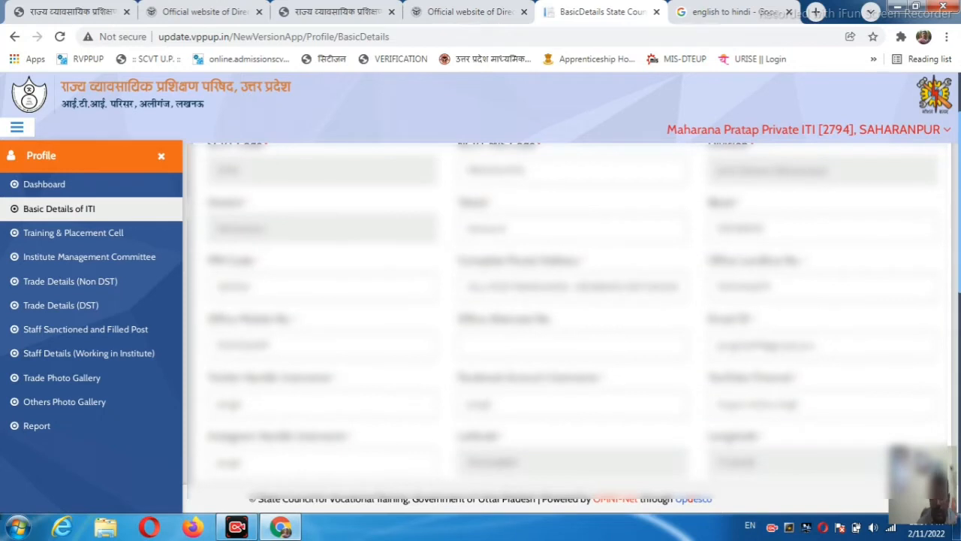
pyautogui.scroll(1, 735, 308)
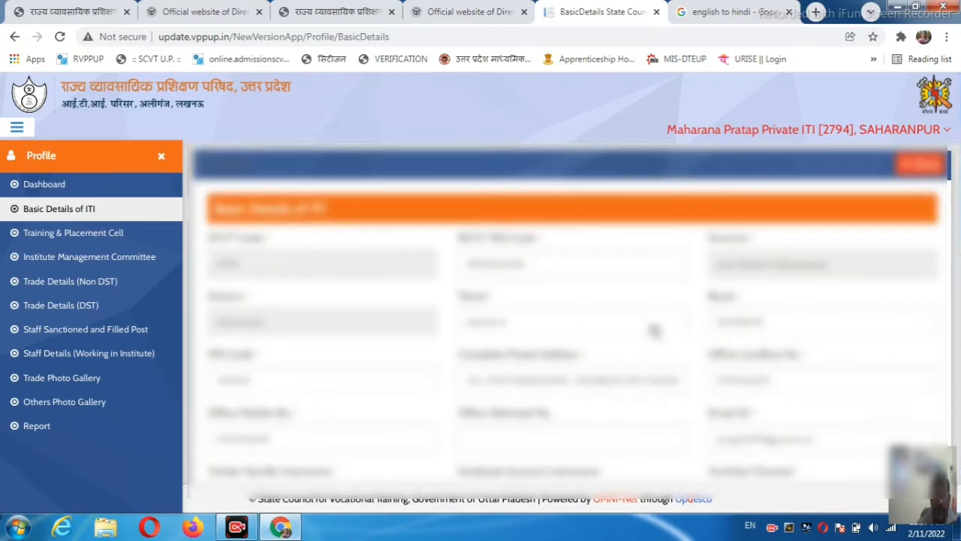
pyautogui.scroll(-1, 569, 311)
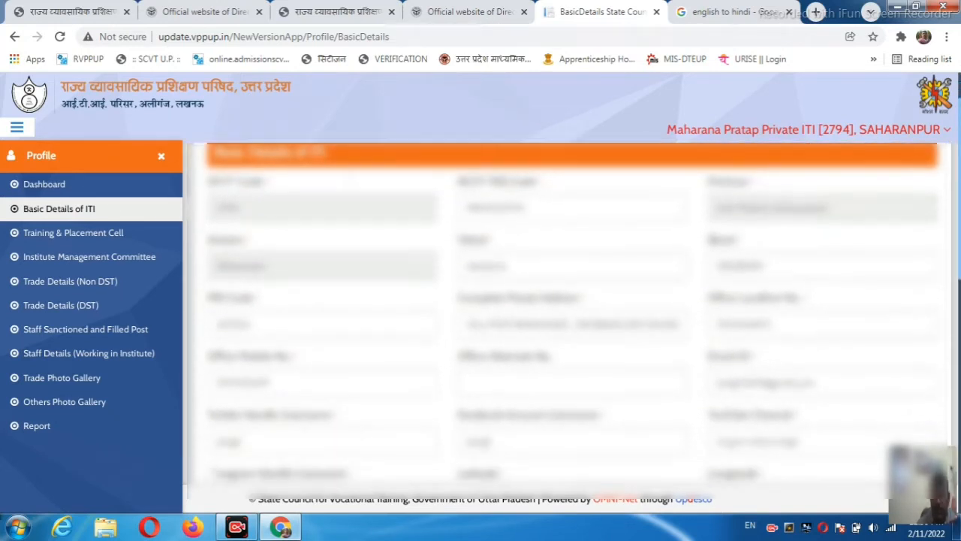
pyautogui.scroll(1, 569, 312)
pyautogui.scroll(-6, 957, 418)
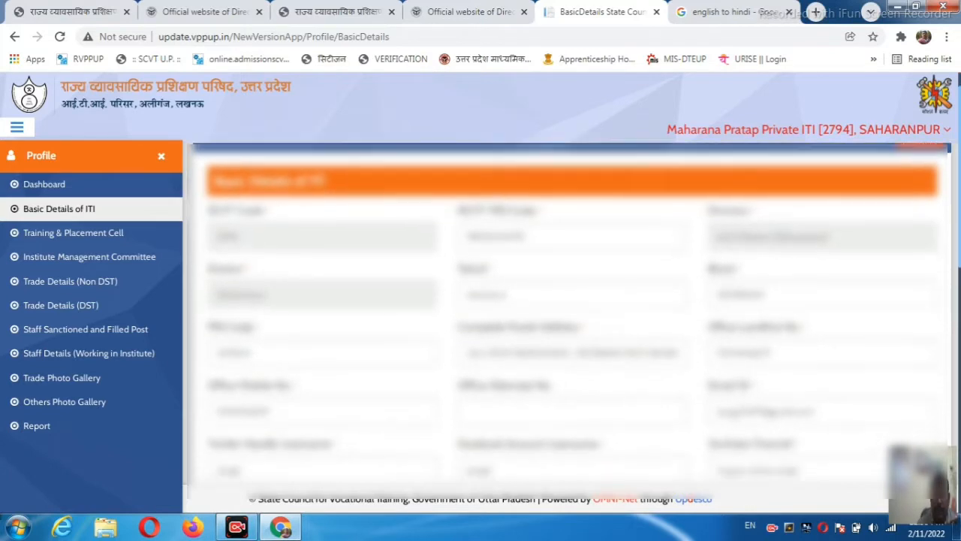
pyautogui.scroll(-1, 957, 419)
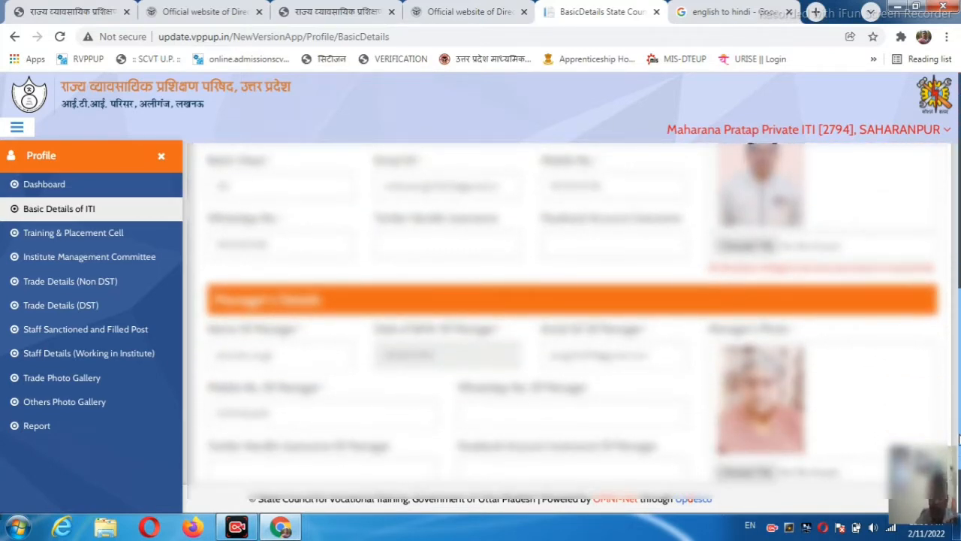
pyautogui.scroll(8, 958, 439)
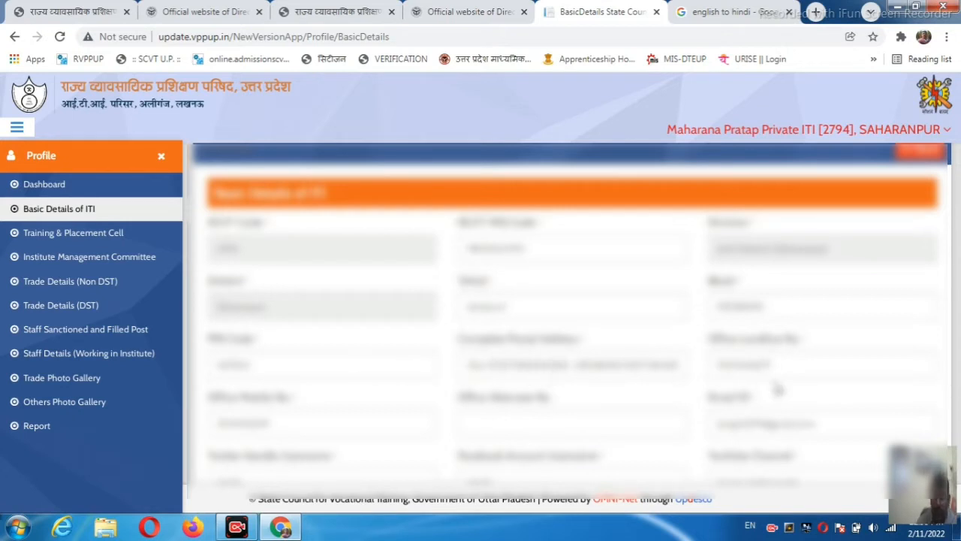
# Review the institute contact and social media fields, Principal's Personal Details and Manager's Details down to the end of the form.
pyautogui.scroll(-1, 786, 363)
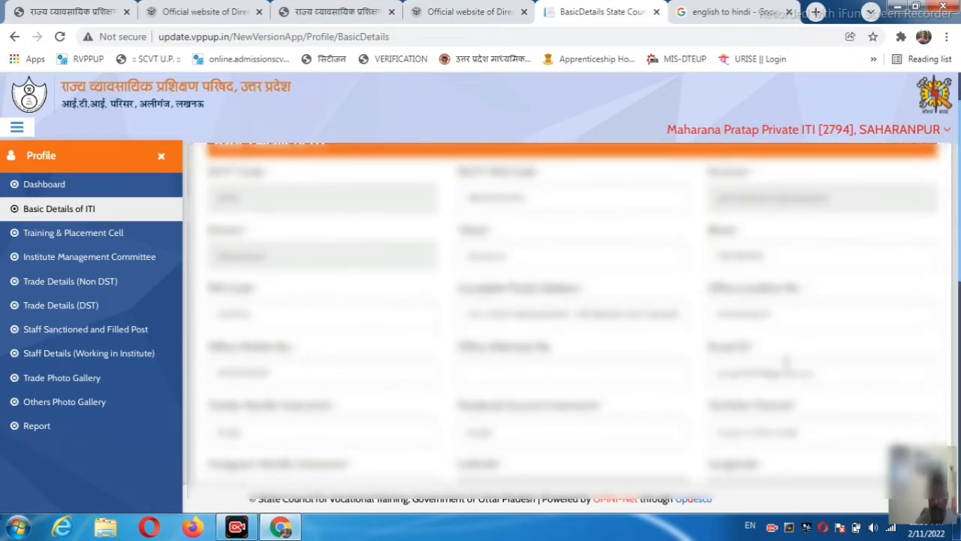
pyautogui.scroll(-1, 790, 310)
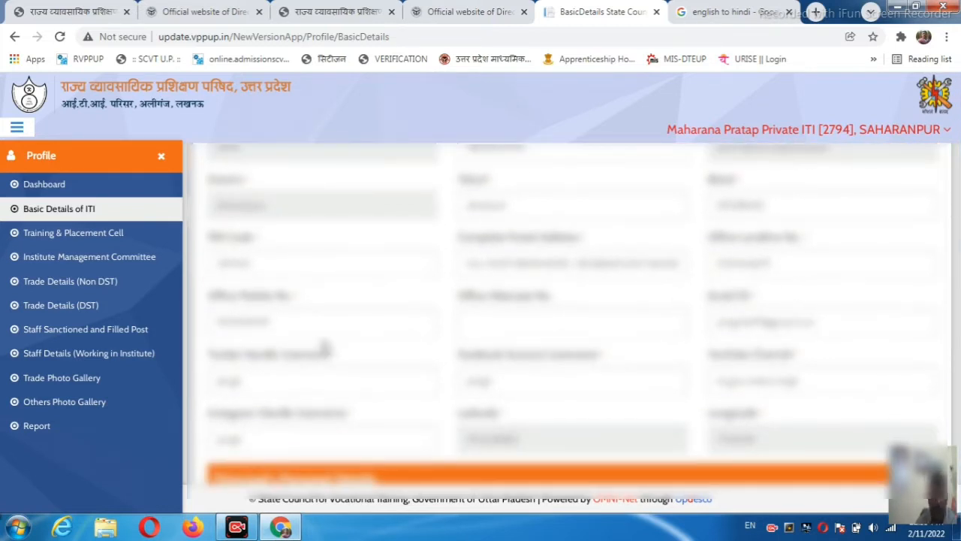
pyautogui.scroll(-2, 797, 217)
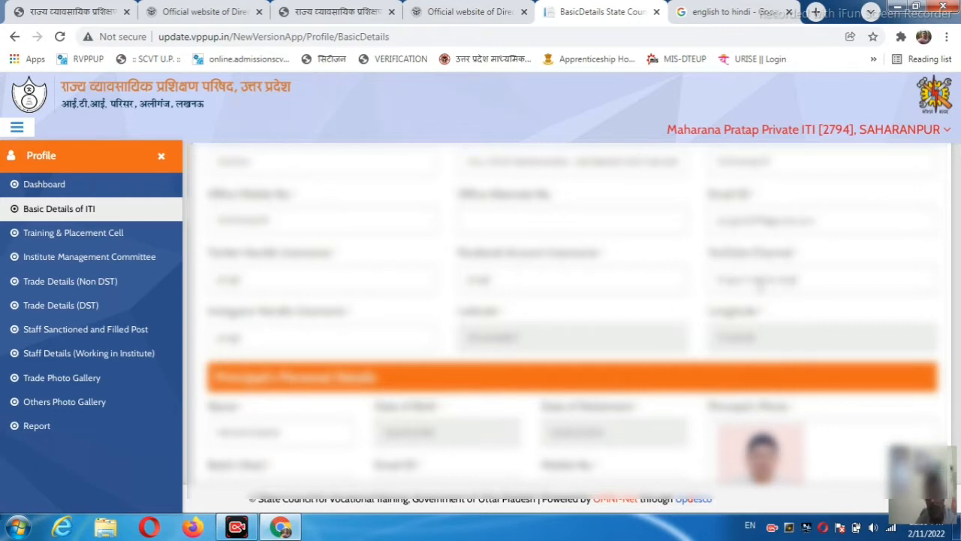
pyautogui.scroll(-2, 758, 284)
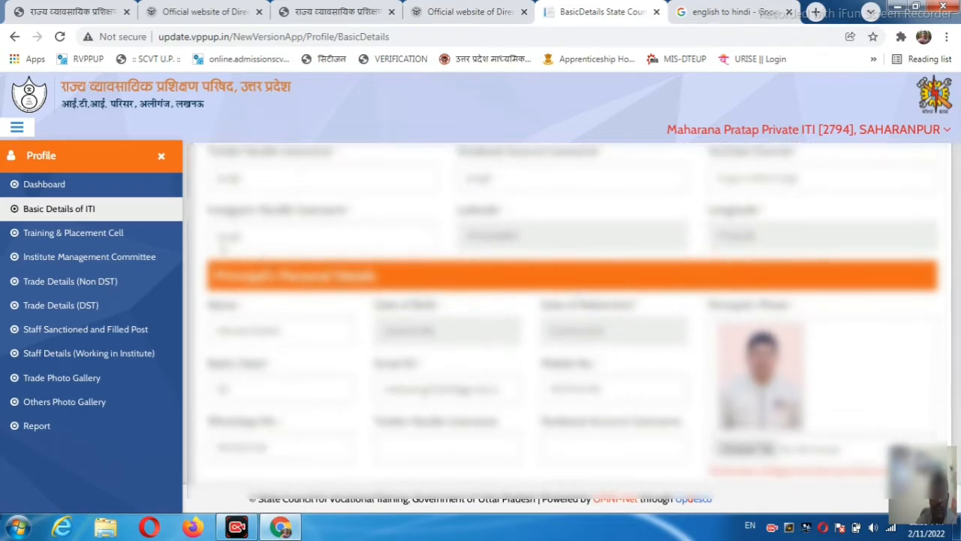
pyautogui.scroll(-2, 301, 285)
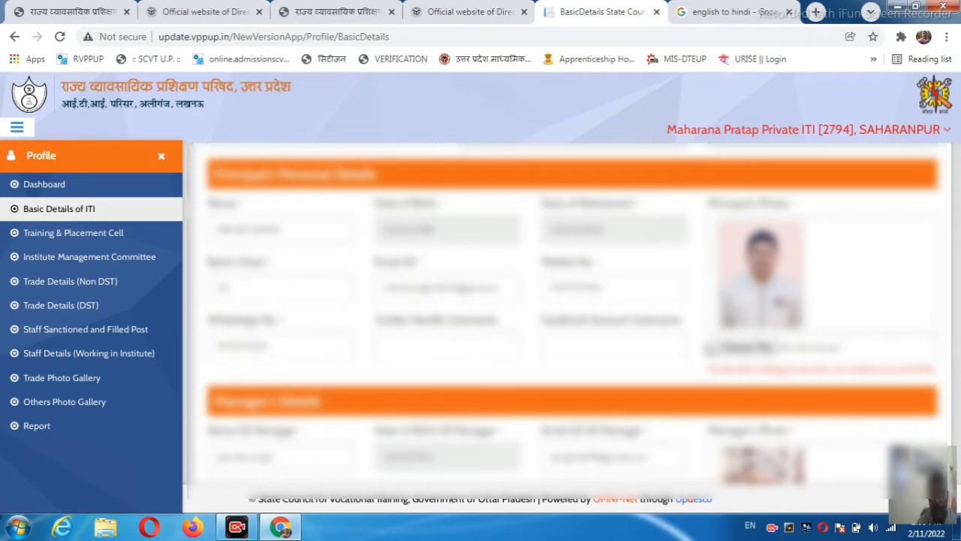
pyautogui.scroll(-2, 706, 345)
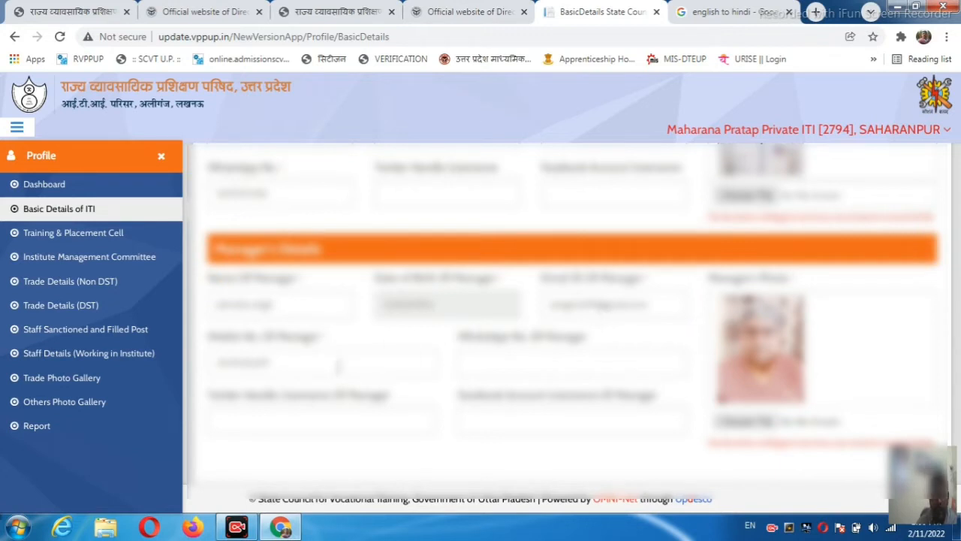
pyautogui.scroll(-1, 298, 466)
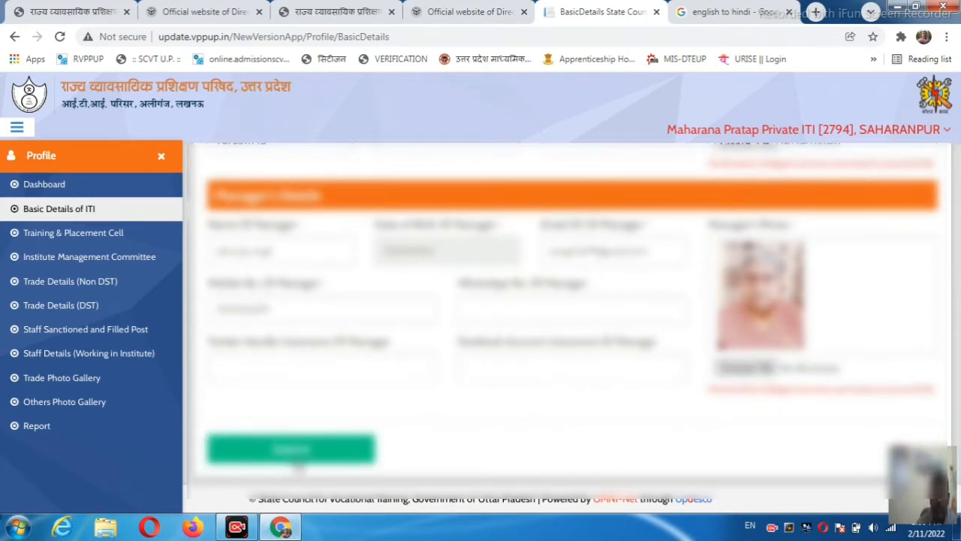
pyautogui.scroll(4, 456, 442)
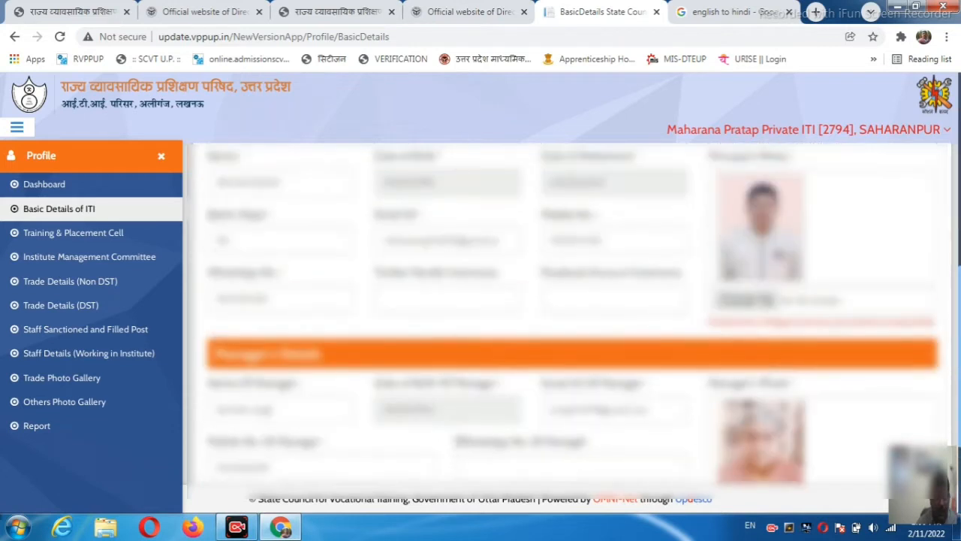
pyautogui.scroll(3, 457, 441)
pyautogui.scroll(3, 457, 442)
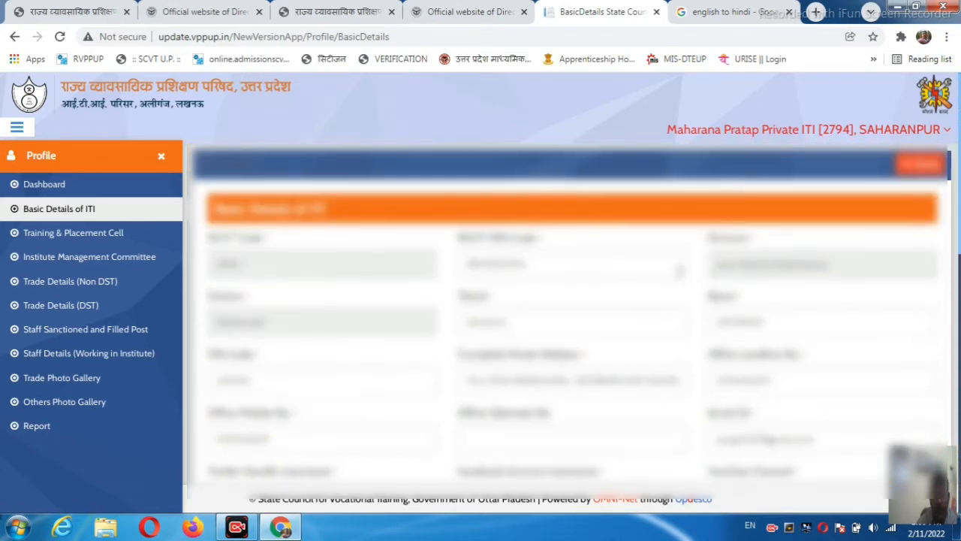
# Open Training & Placement Cell from the profile dashboard and review its designation options and the Other Member Details table.
pyautogui.click(923, 167)
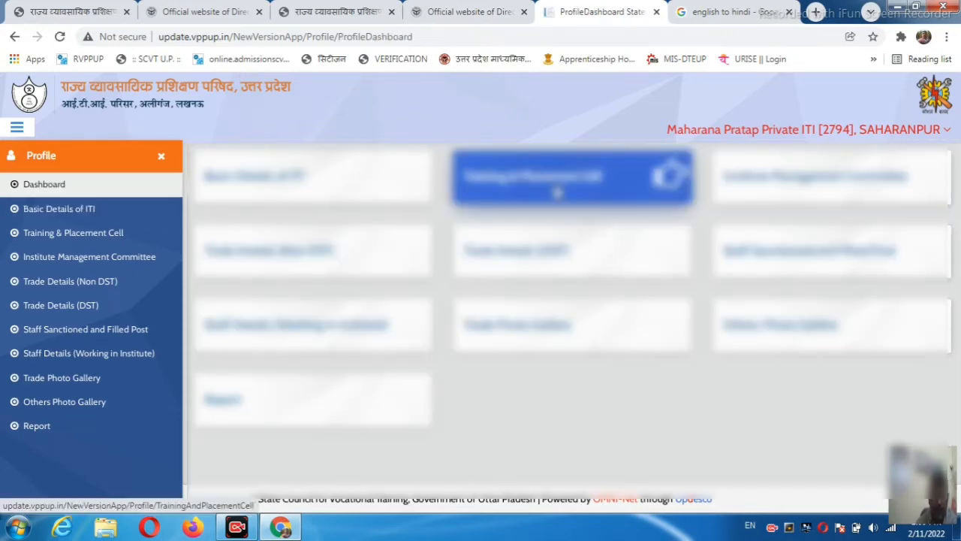
pyautogui.click(556, 191)
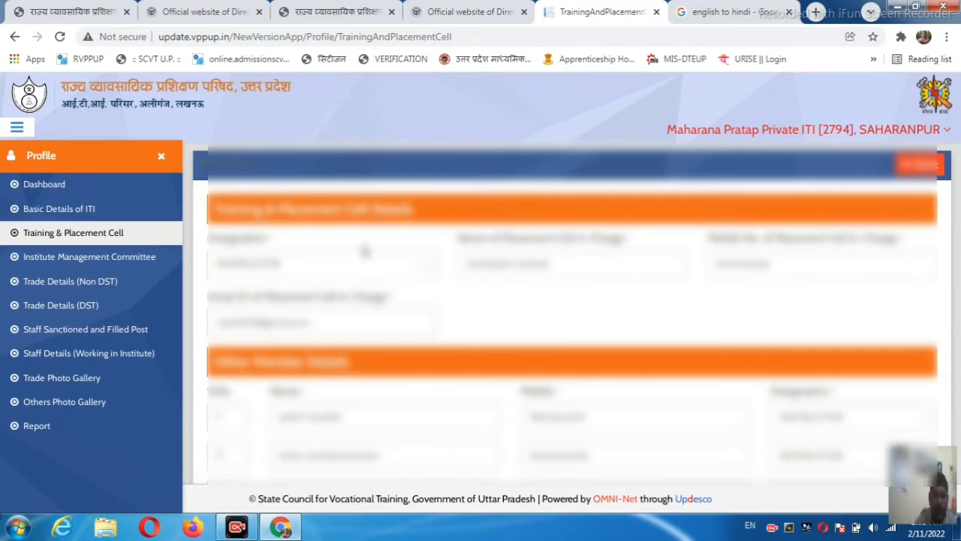
pyautogui.click(425, 276)
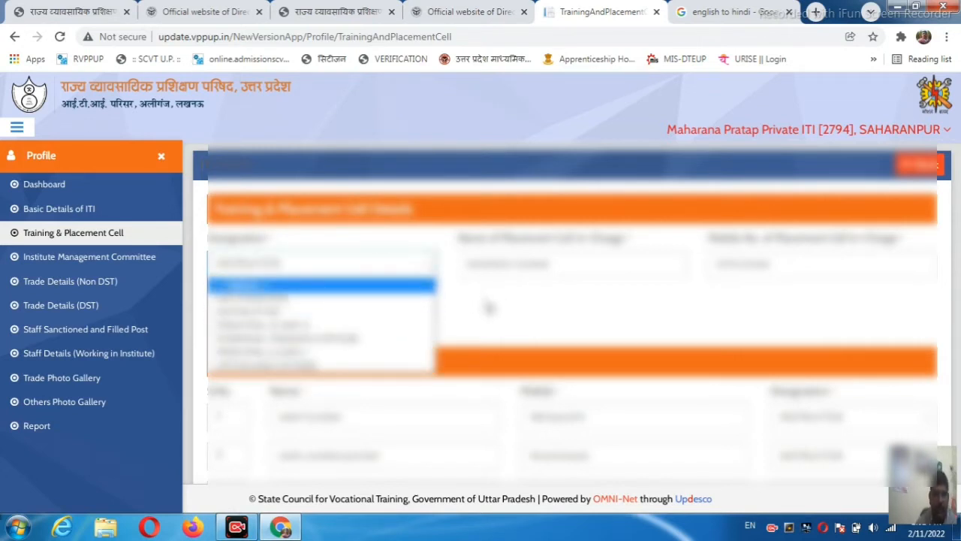
pyautogui.press('Down')
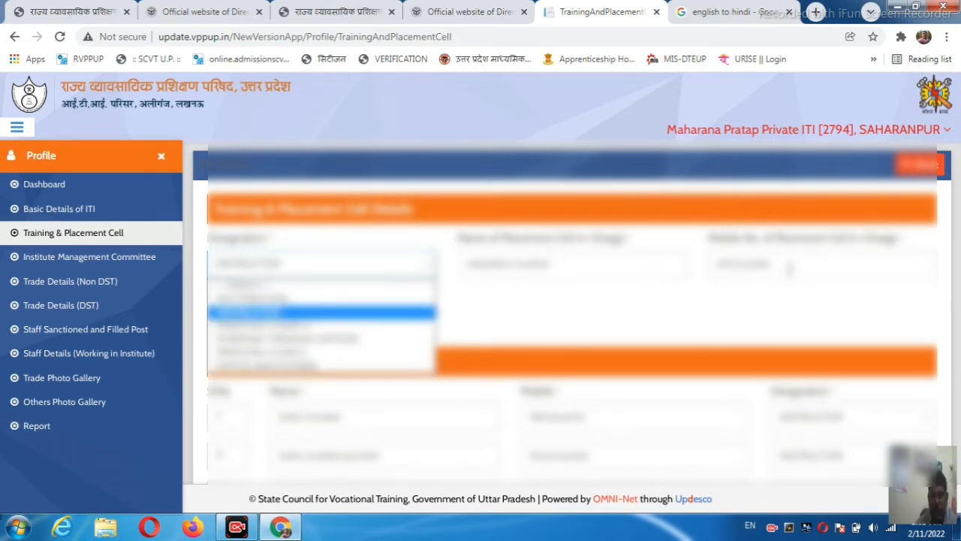
pyautogui.click(577, 313)
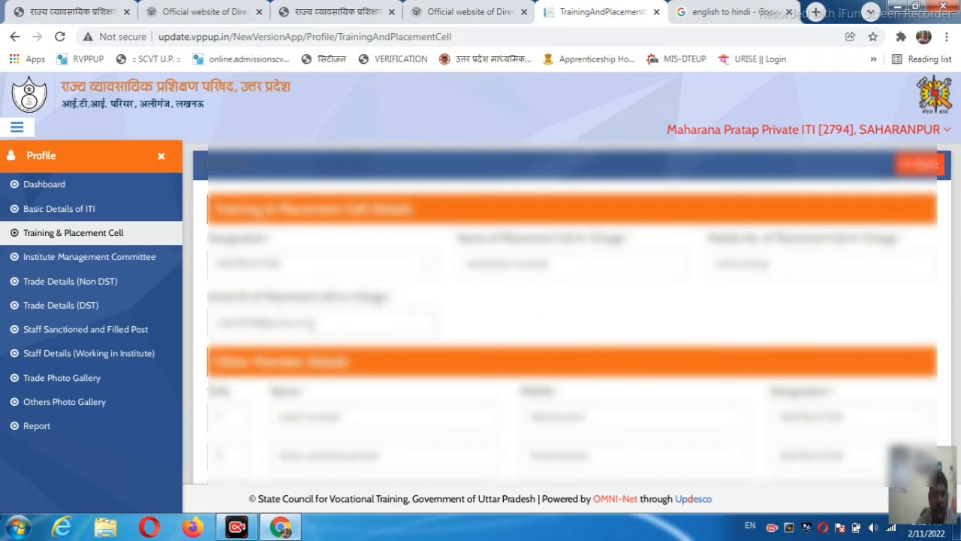
pyautogui.scroll(-1, 610, 307)
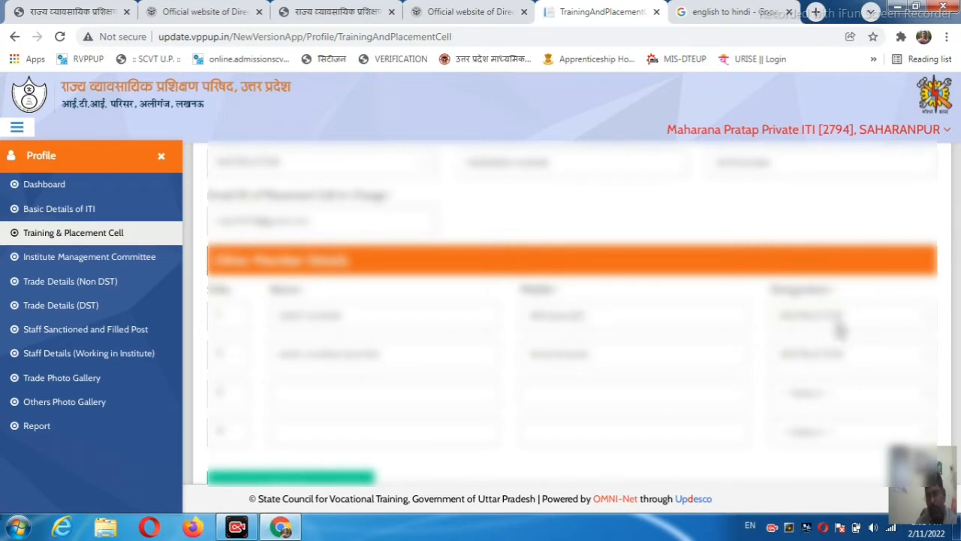
pyautogui.scroll(-1, 842, 331)
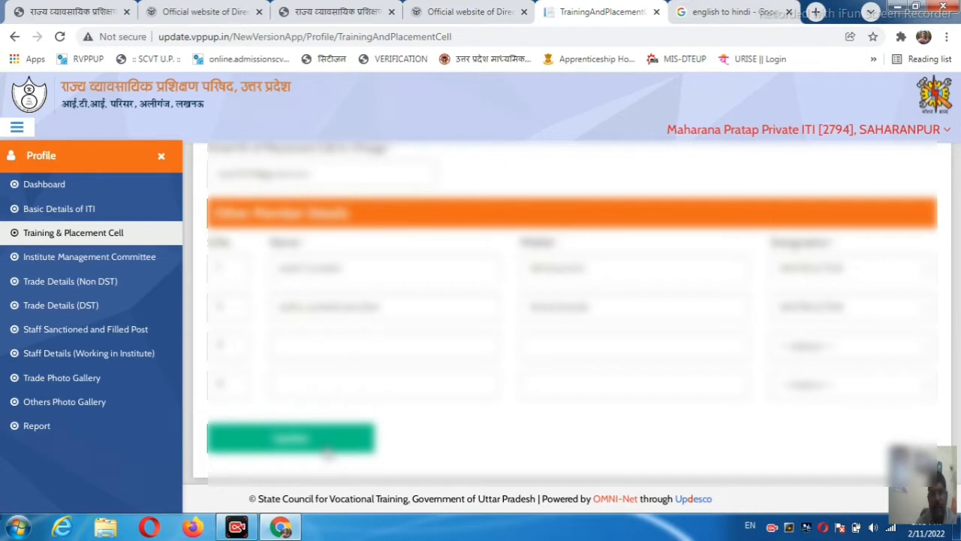
pyautogui.scroll(3, 328, 451)
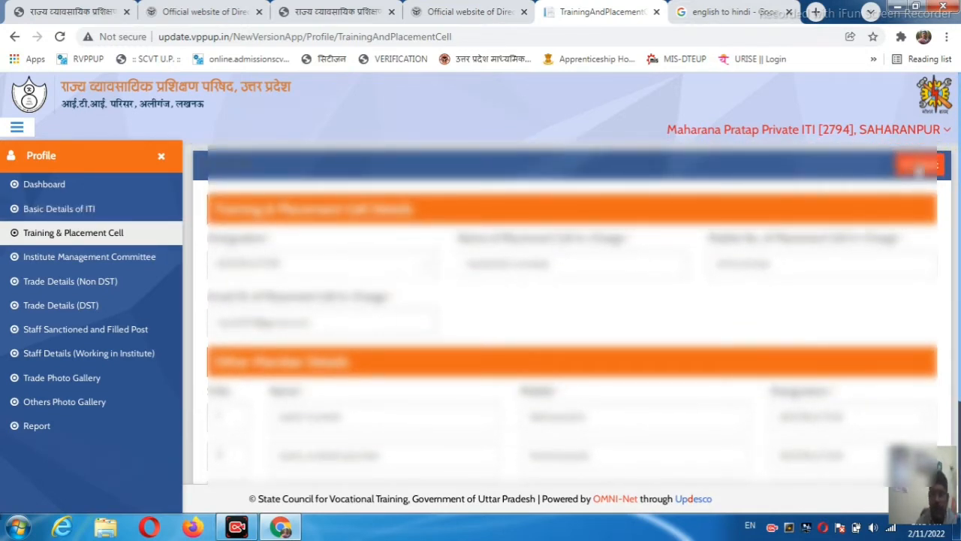
# Open Institute Management Committee from the profile dashboard and review the committee details, chairman's photo and Members Details table.
pyautogui.click(920, 165)
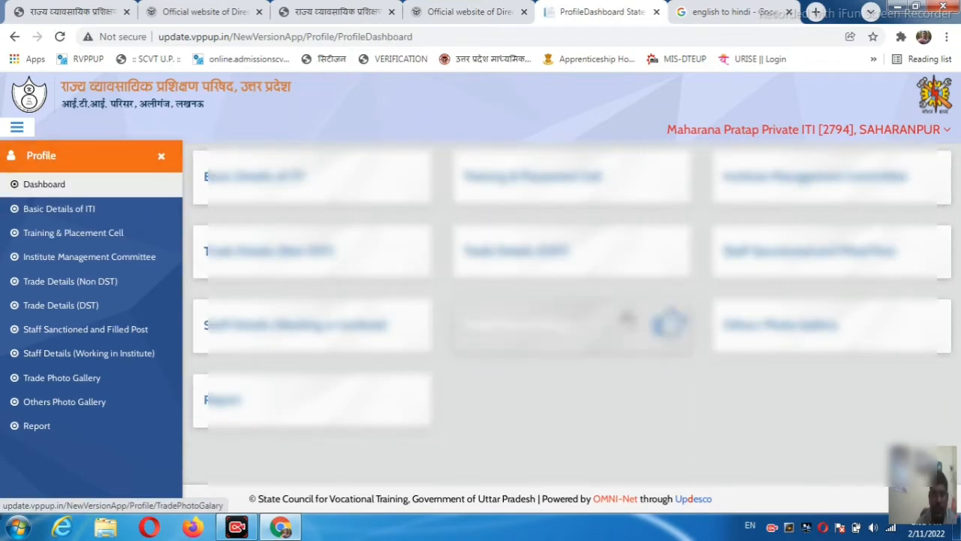
pyautogui.click(823, 186)
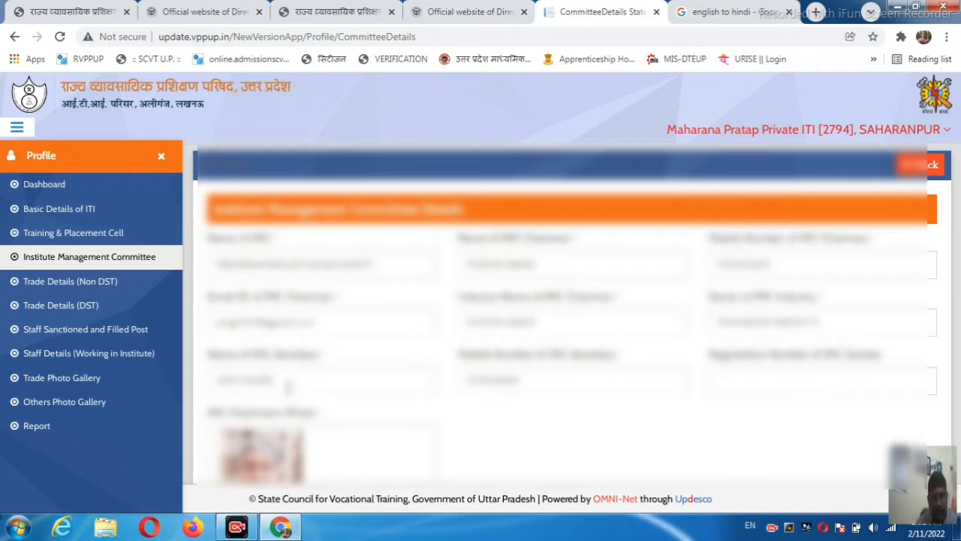
pyautogui.scroll(-3, 637, 389)
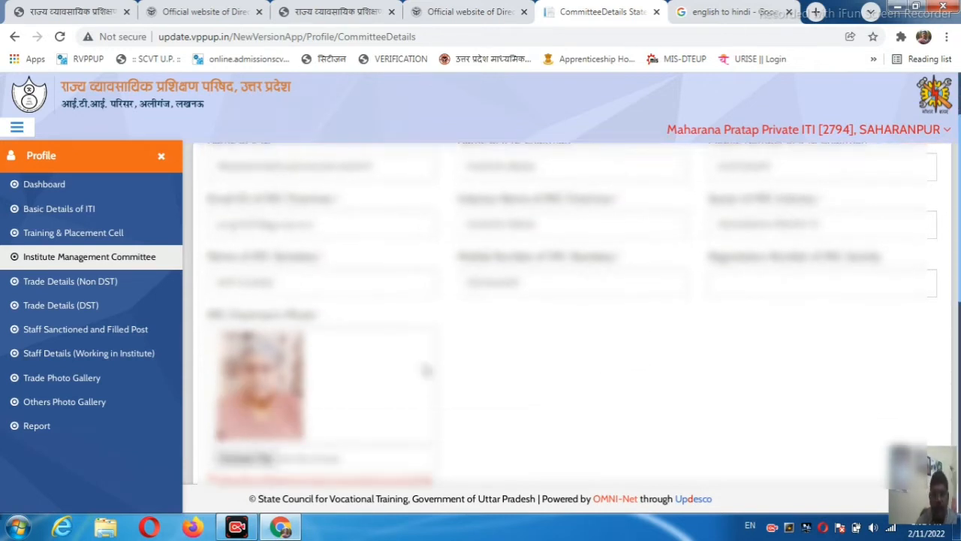
pyautogui.scroll(-4, 442, 371)
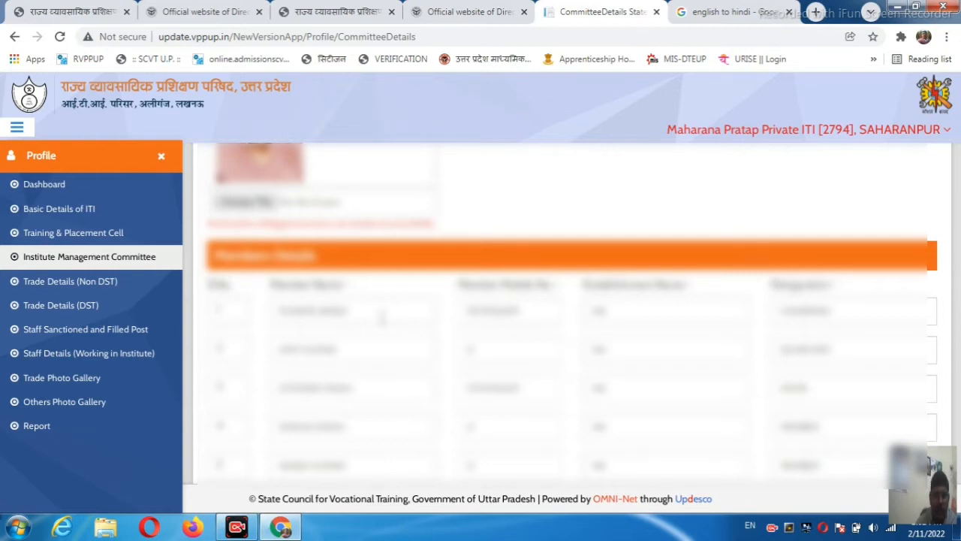
pyautogui.scroll(-2, 382, 319)
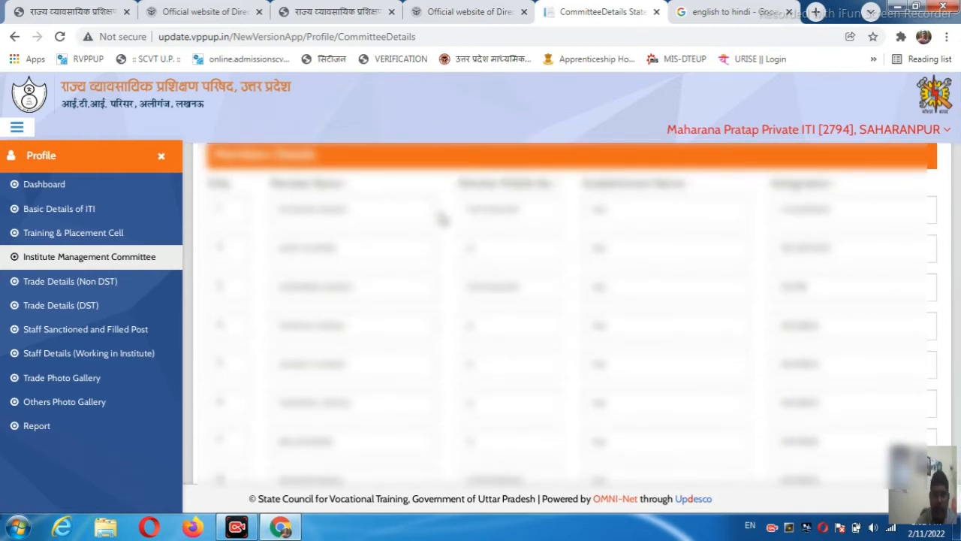
pyautogui.scroll(-2, 339, 338)
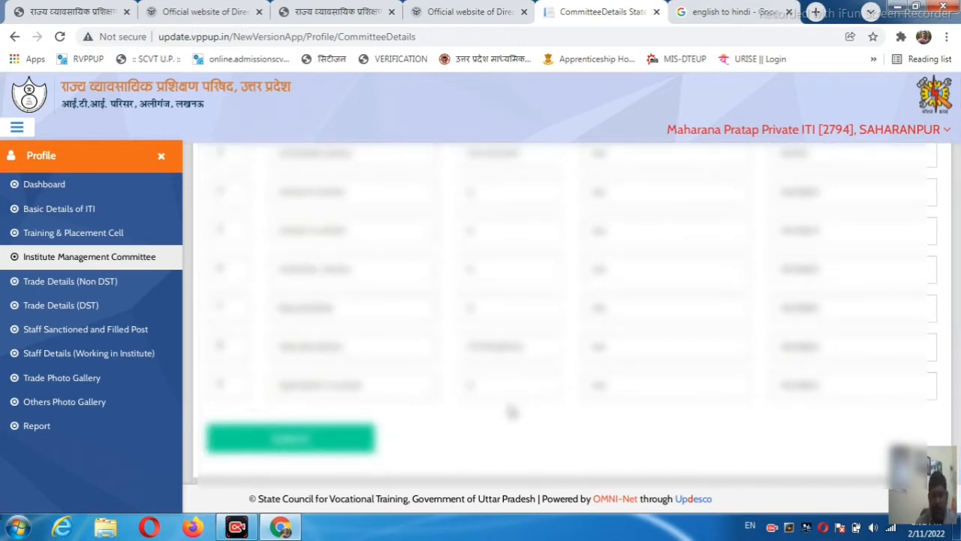
pyautogui.scroll(3, 526, 413)
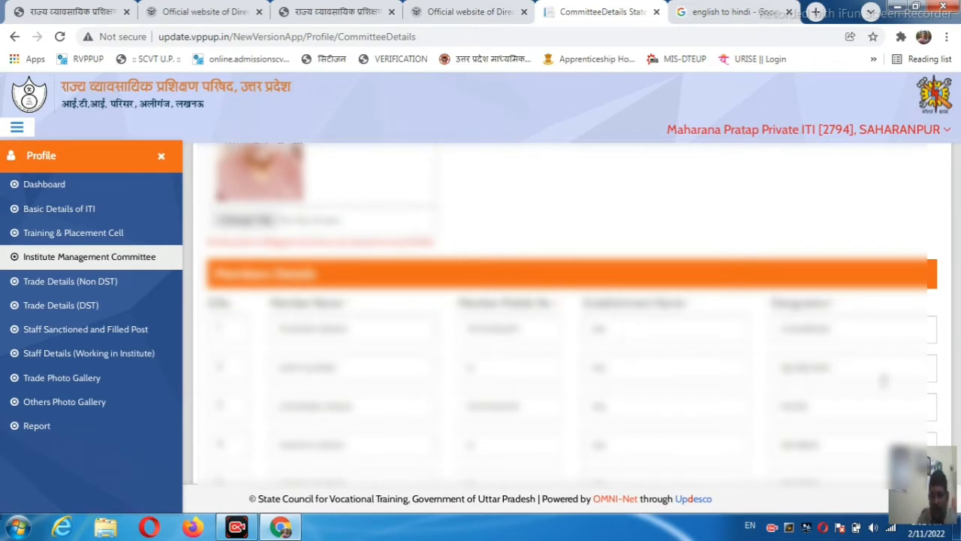
pyautogui.scroll(-3, 805, 328)
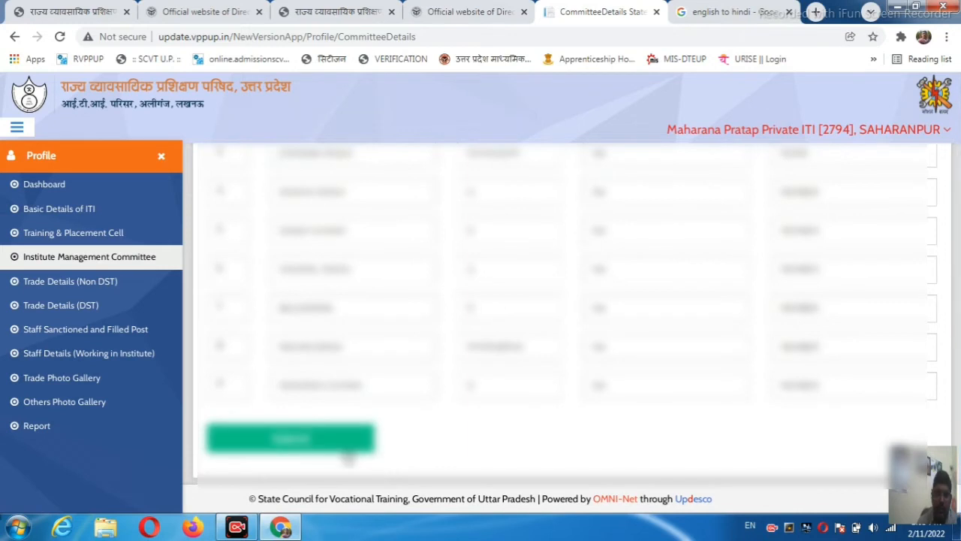
pyautogui.scroll(5, 619, 436)
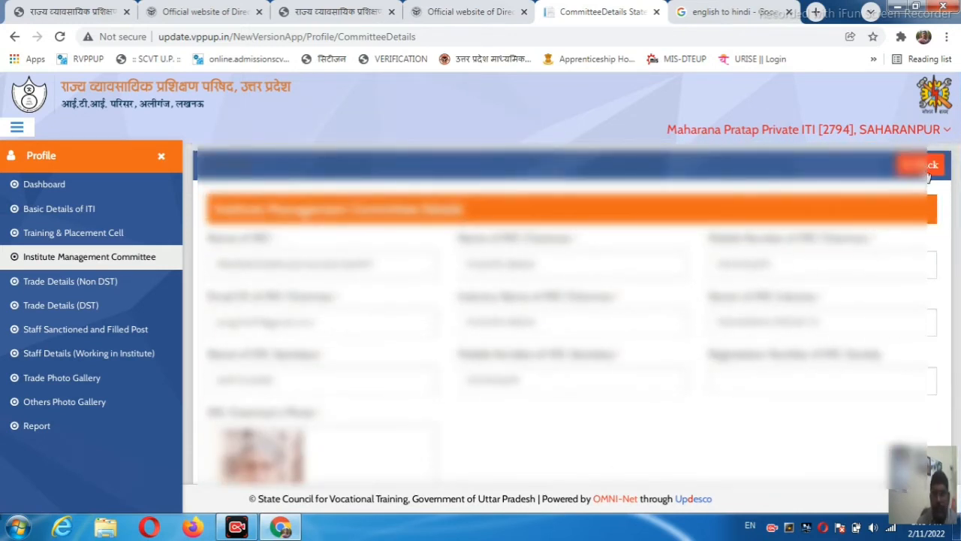
# Open Trade Details (Non DST) from the profile dashboard, select Fitter as the trade and review the Trade Affiliation Details fields.
pyautogui.click(930, 167)
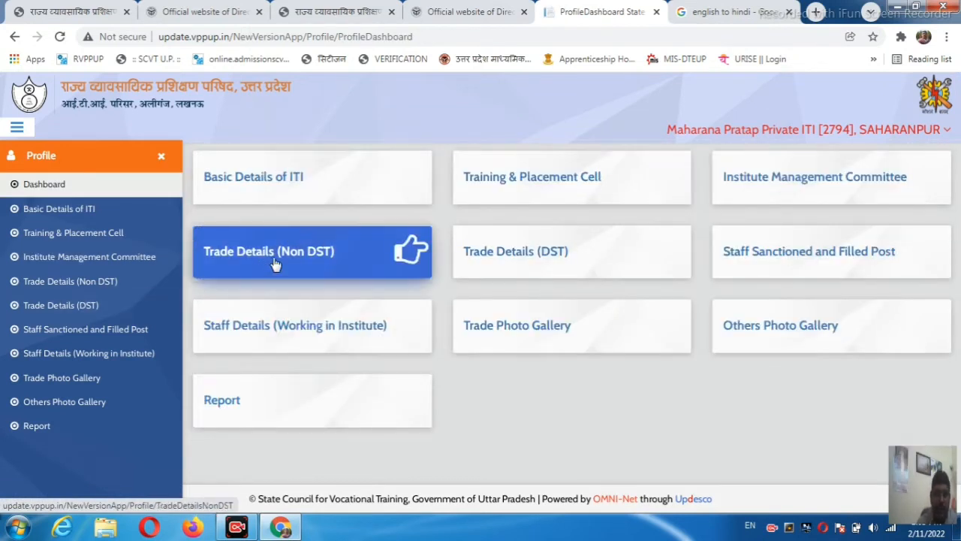
pyautogui.click(331, 265)
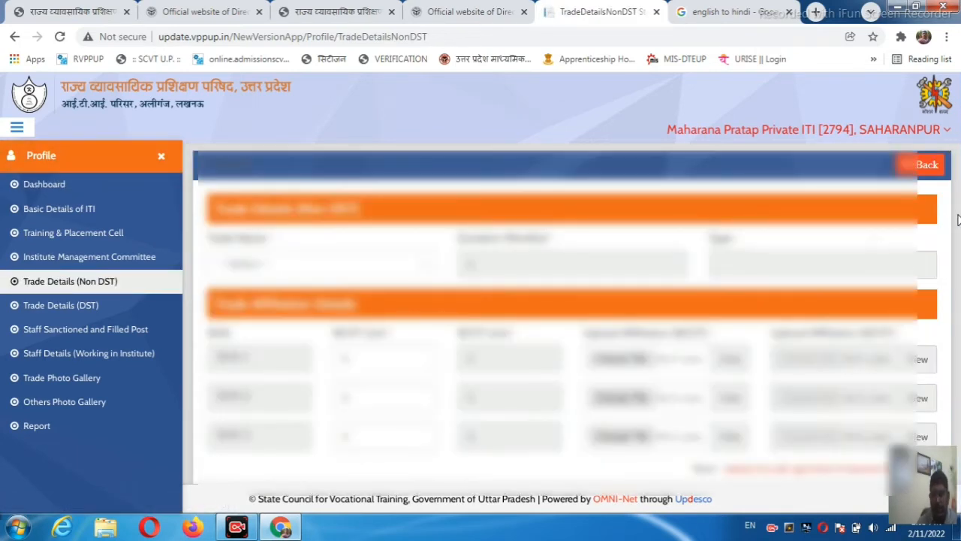
pyautogui.scroll(-1, 327, 337)
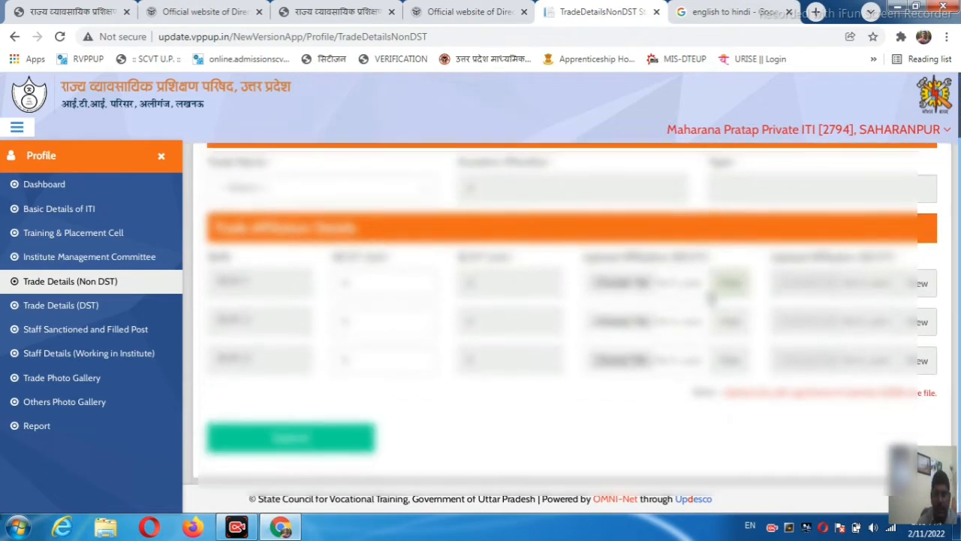
pyautogui.click(422, 194)
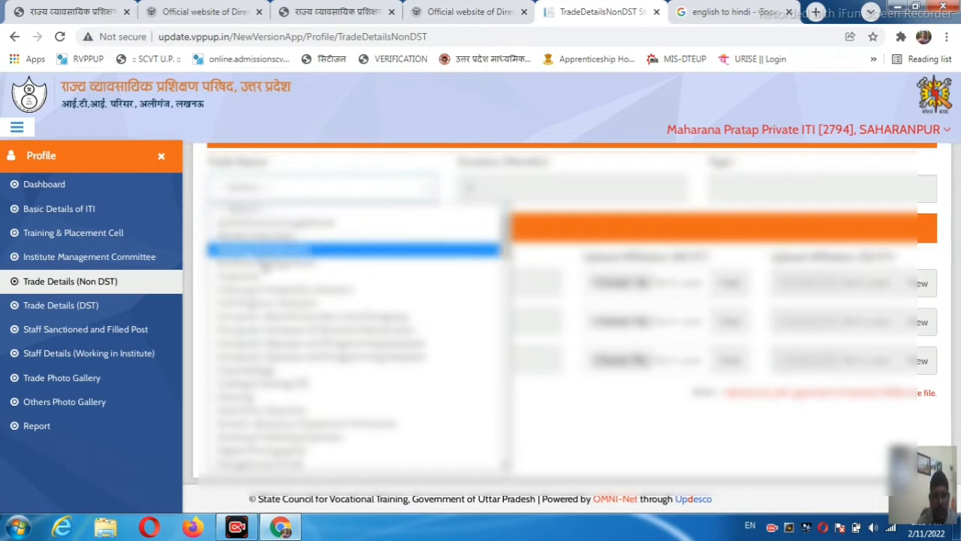
pyautogui.scroll(-5, 278, 346)
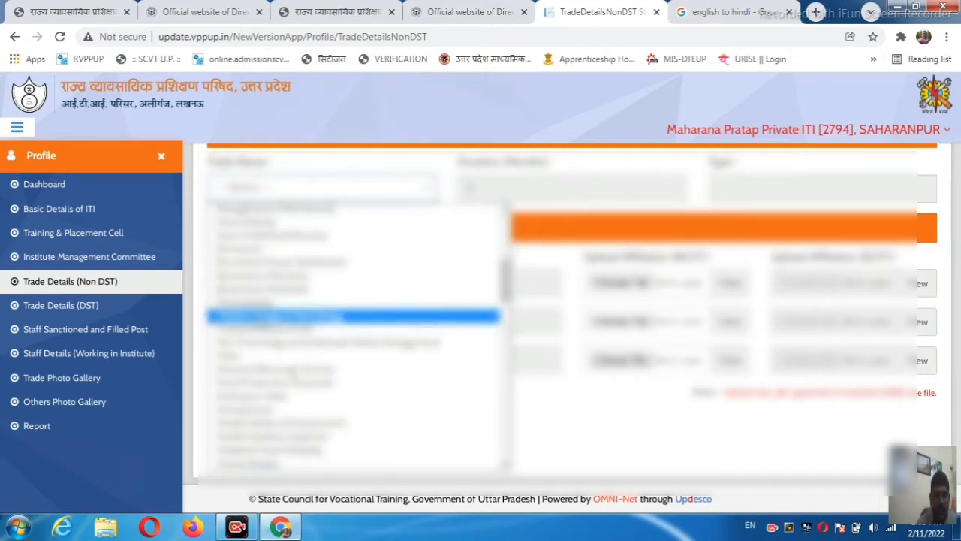
pyautogui.click(278, 354)
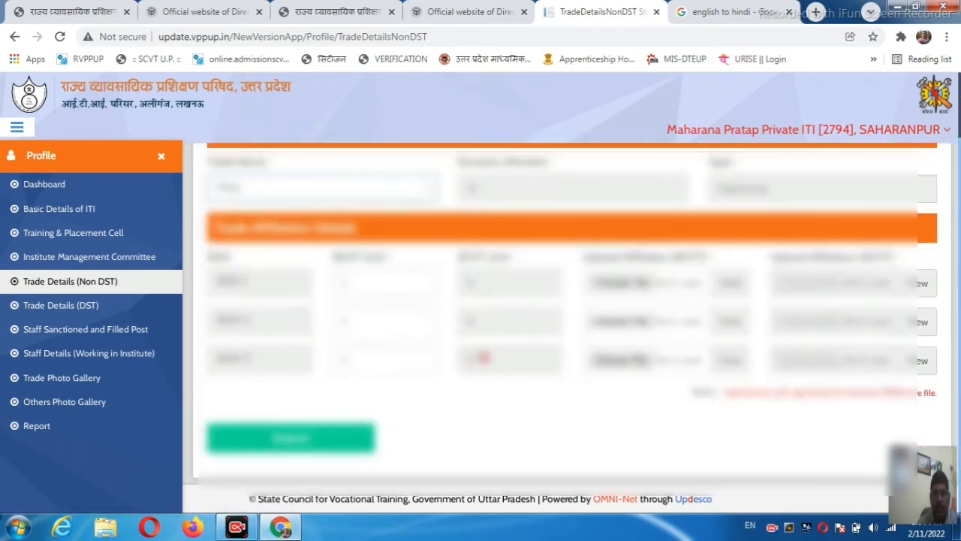
pyautogui.scroll(1, 483, 357)
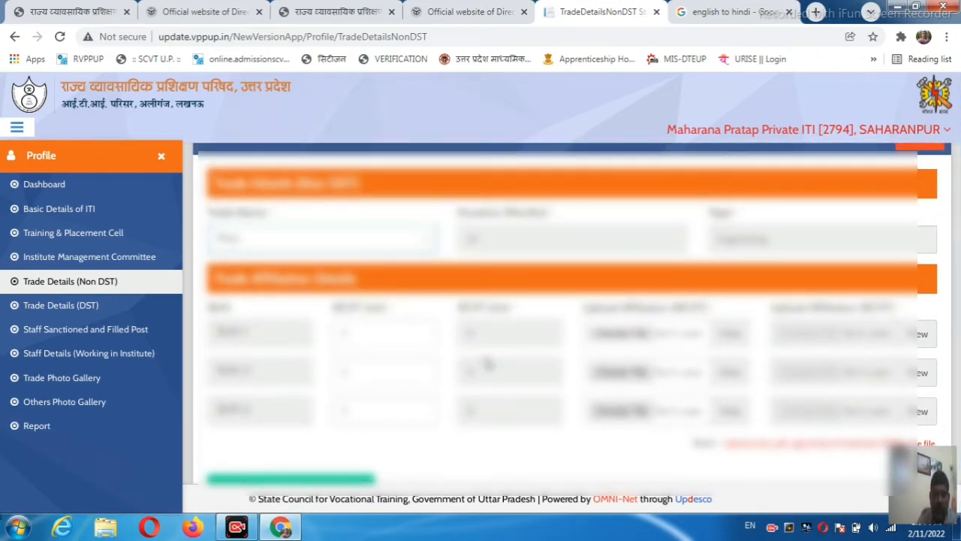
pyautogui.scroll(-1, 609, 335)
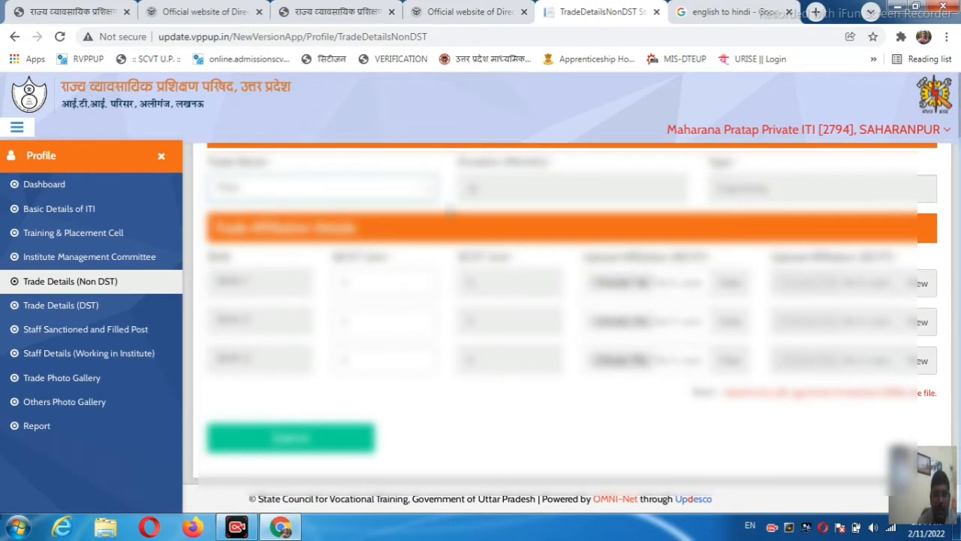
# Change the Non DST trade name to Electrician and browse the other trades offered.
pyautogui.click(426, 197)
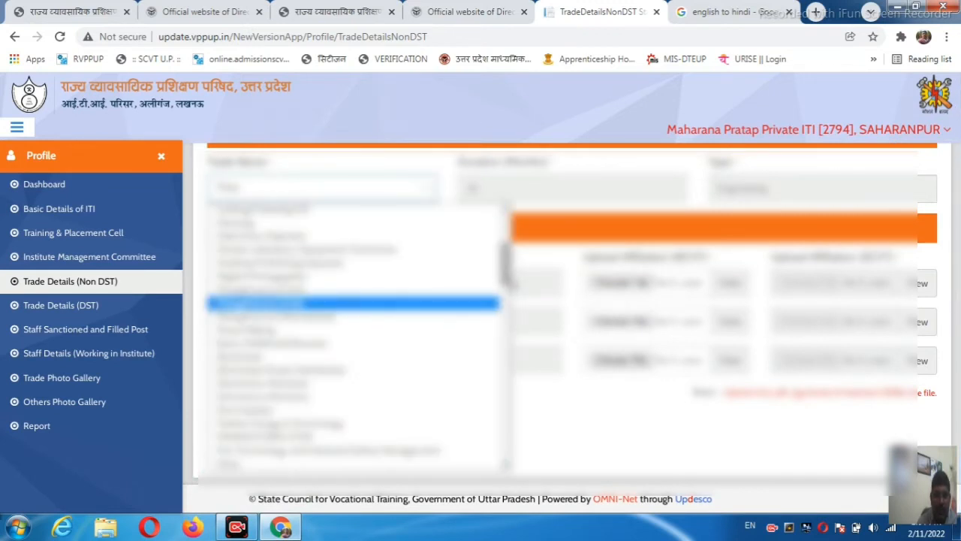
pyautogui.moveTo(508, 284); pyautogui.dragTo(552, 431)
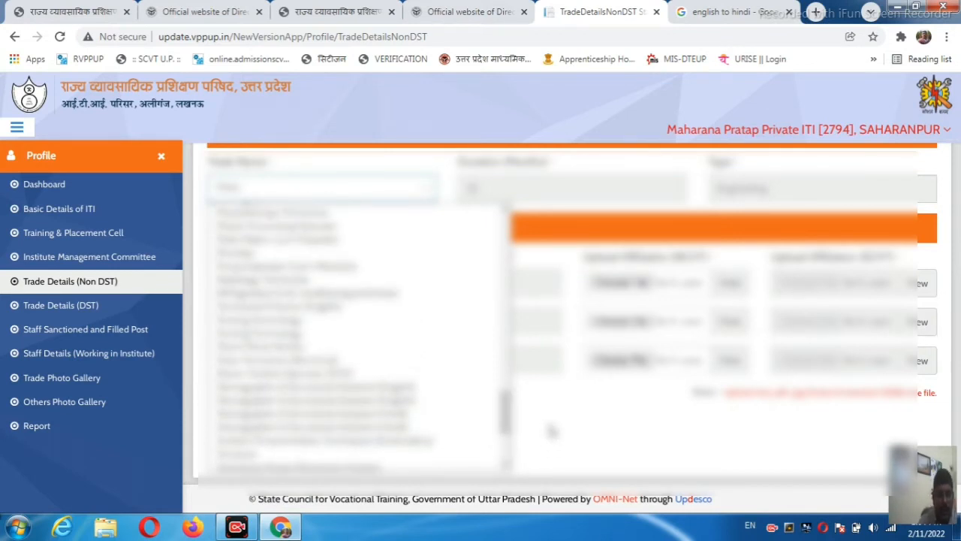
pyautogui.write('el')
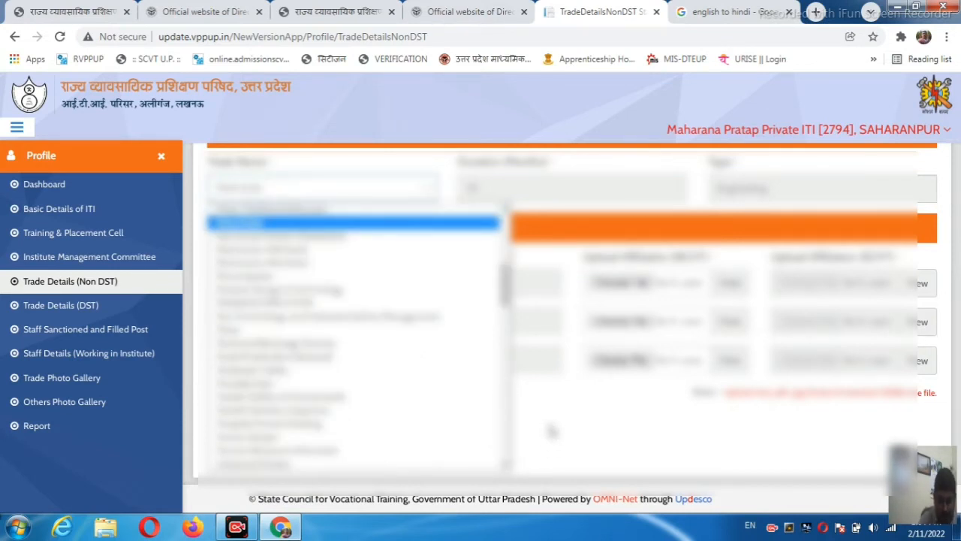
pyautogui.press('Return')
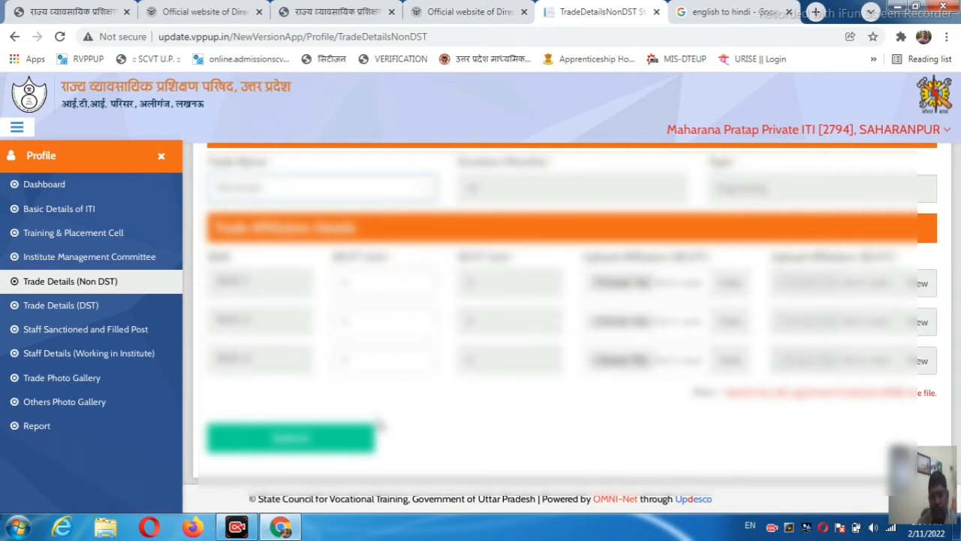
pyautogui.scroll(1, 544, 424)
pyautogui.click(431, 270)
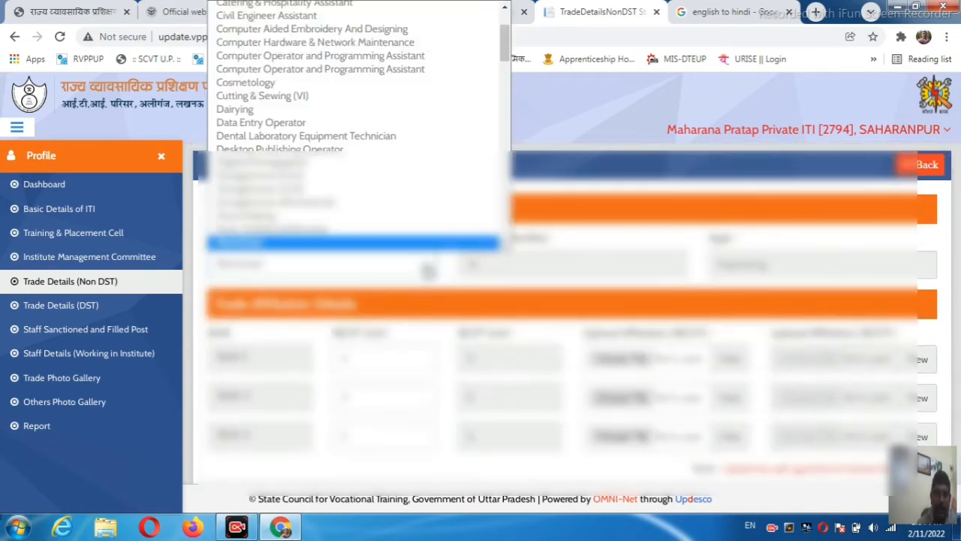
pyautogui.scroll(-4, 344, 125)
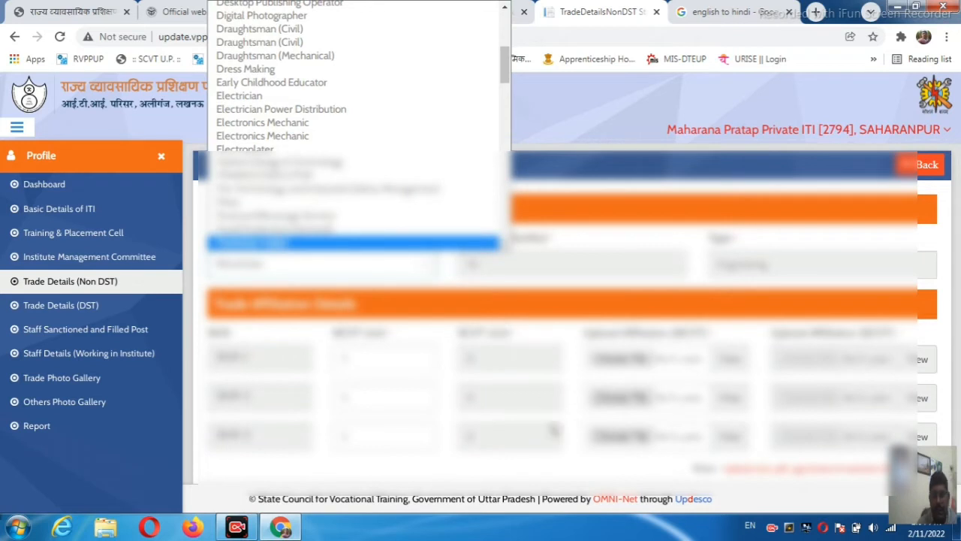
pyautogui.scroll(-1, 568, 449)
pyautogui.scroll(1, 562, 441)
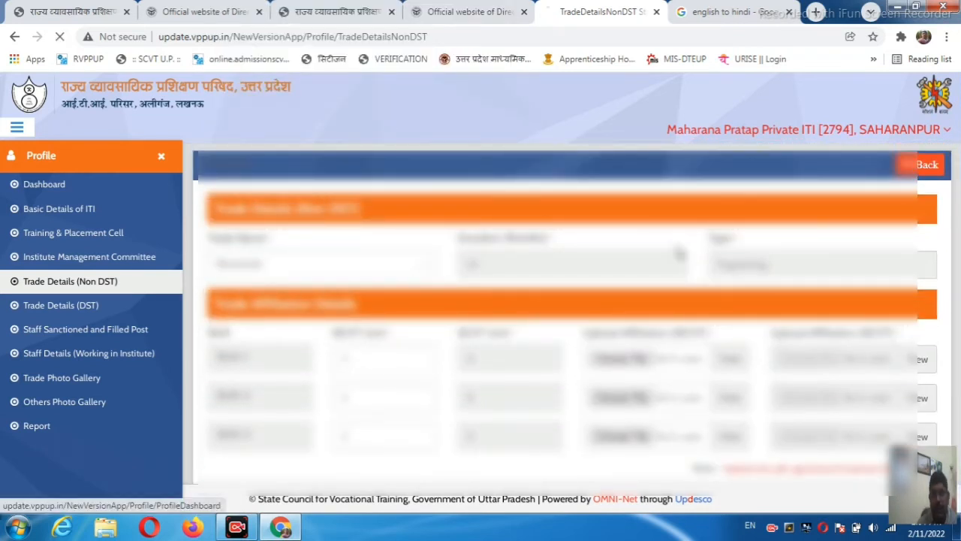
# Open Trade Details (DST) from the profile dashboard and browse the available DST trade names.
pyautogui.click(922, 167)
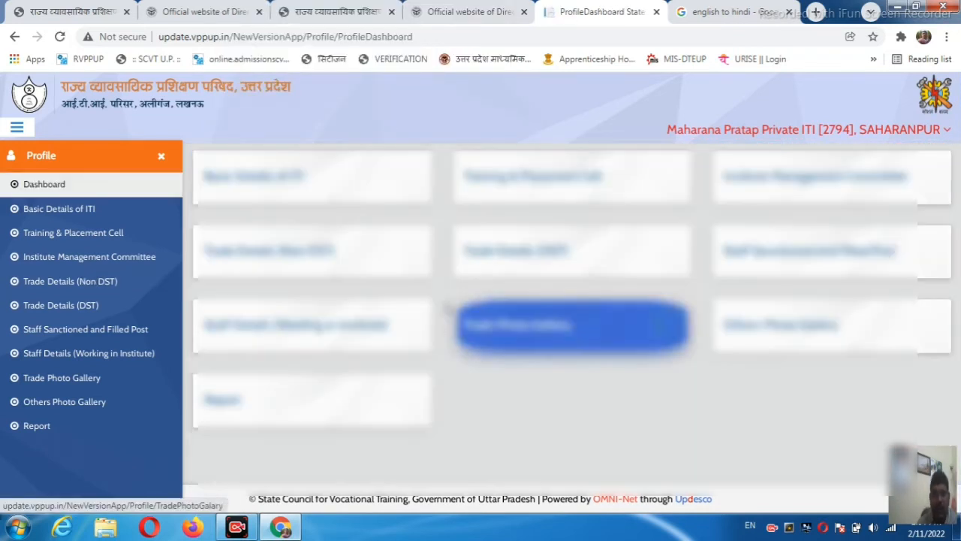
pyautogui.click(560, 261)
pyautogui.click(409, 274)
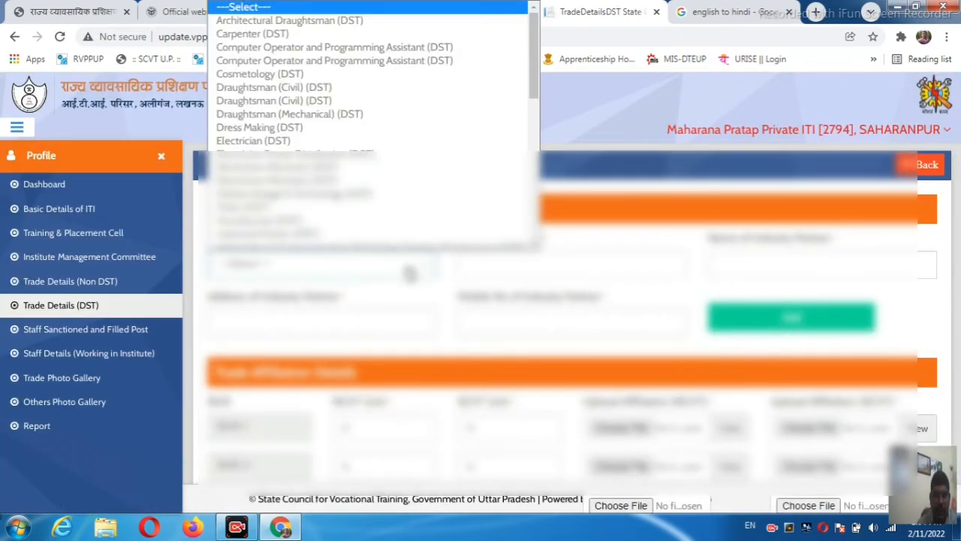
pyautogui.scroll(-1, 428, 150)
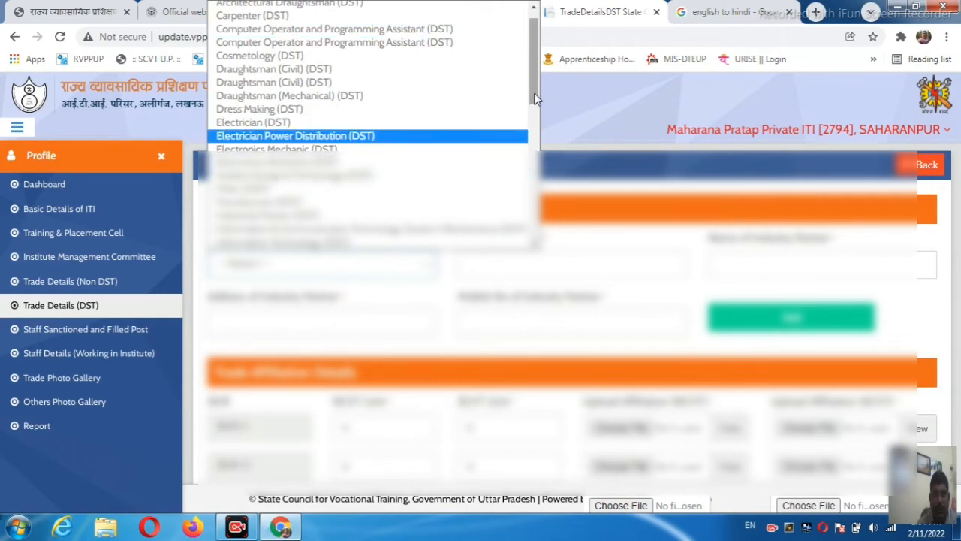
pyautogui.moveTo(535, 98); pyautogui.dragTo(535, 154)
# Open Staff Sanctioned and Filled Post and fill in an Instructor entry for the Fitter trade with its sanctioned and filled posts.
pyautogui.click(935, 171)
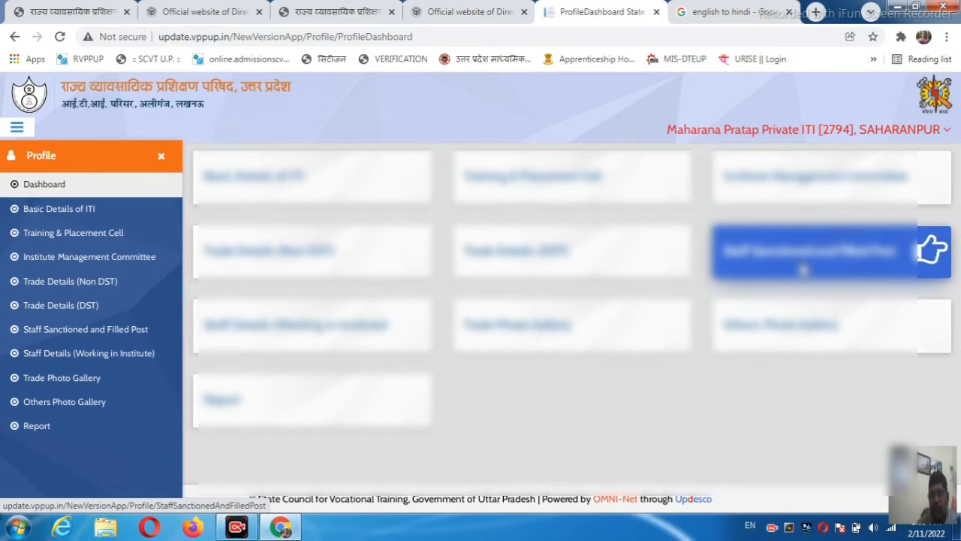
pyautogui.click(805, 263)
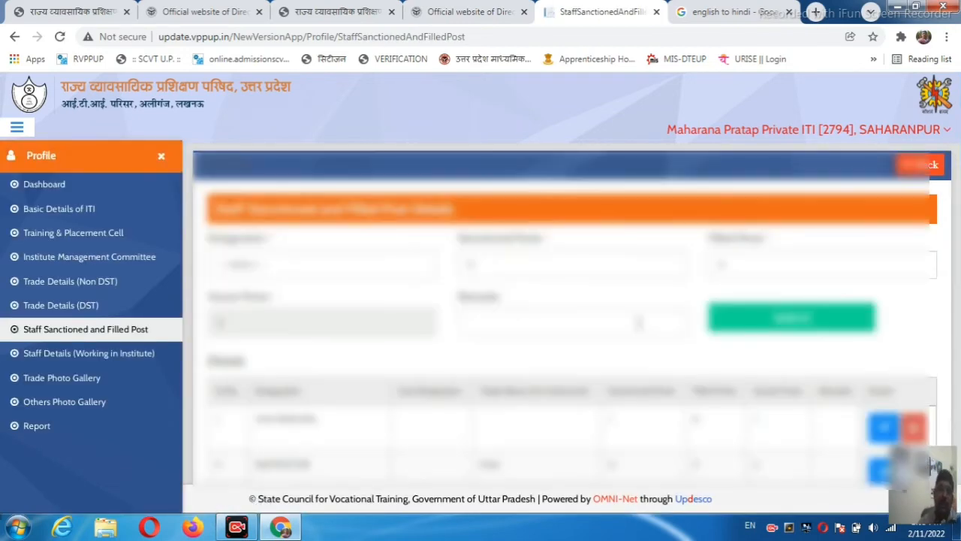
pyautogui.click(316, 269)
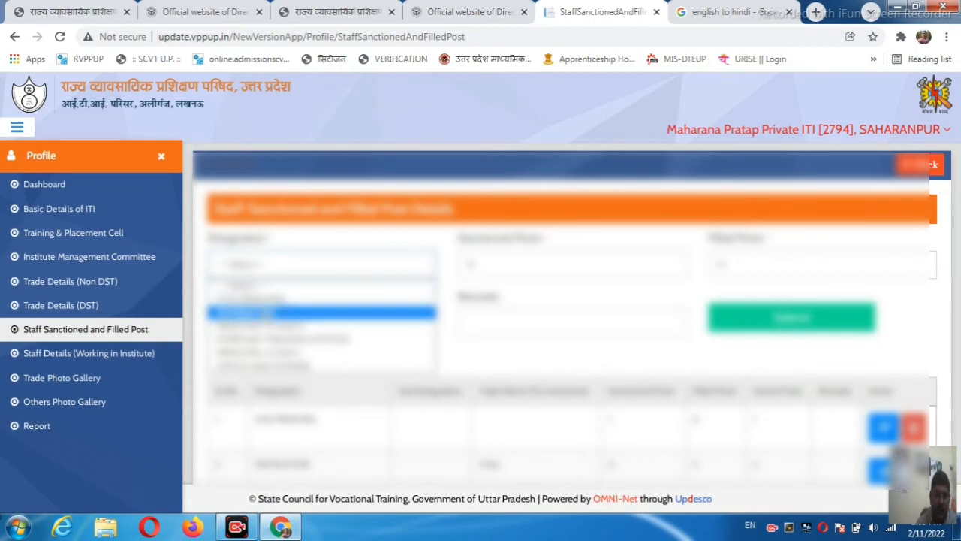
pyautogui.click(278, 311)
pyautogui.click(526, 269)
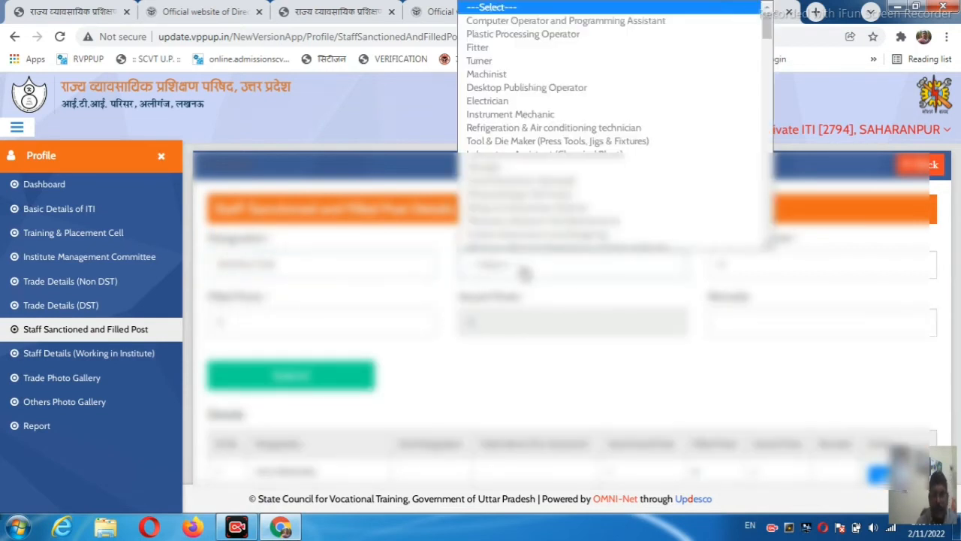
pyautogui.click(491, 45)
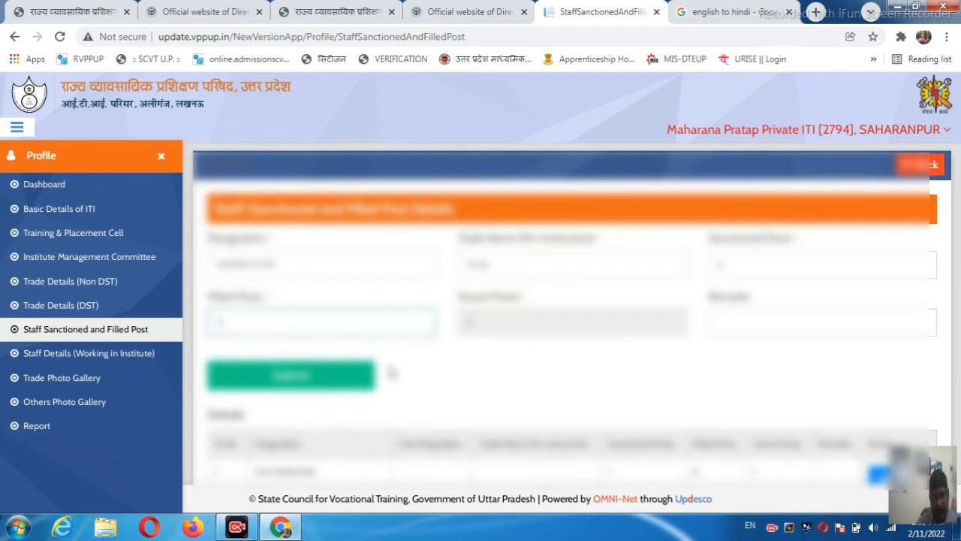
pyautogui.click(492, 377)
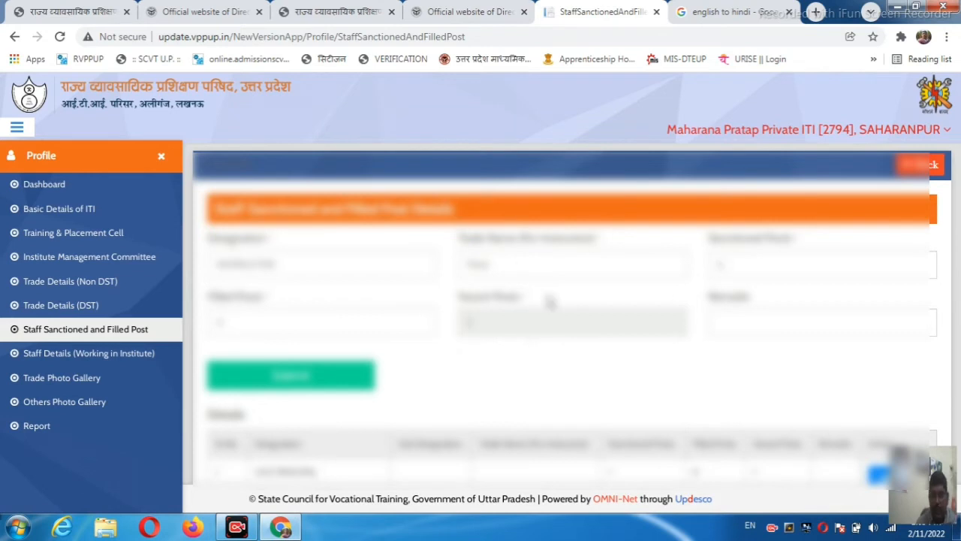
# Change the Instructor entry's trade to Electrician and fill in its sanctioned and filled posts.
pyautogui.click(518, 266)
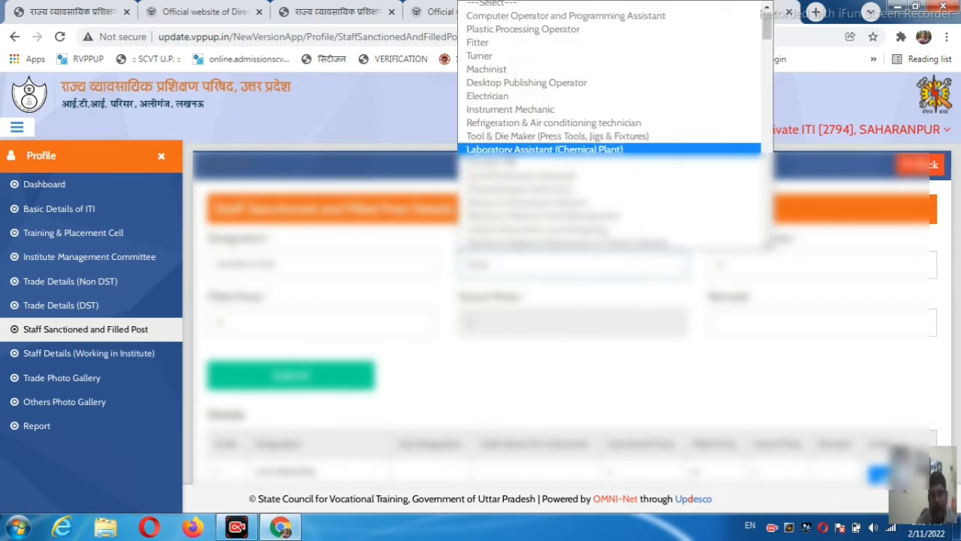
pyautogui.click(492, 95)
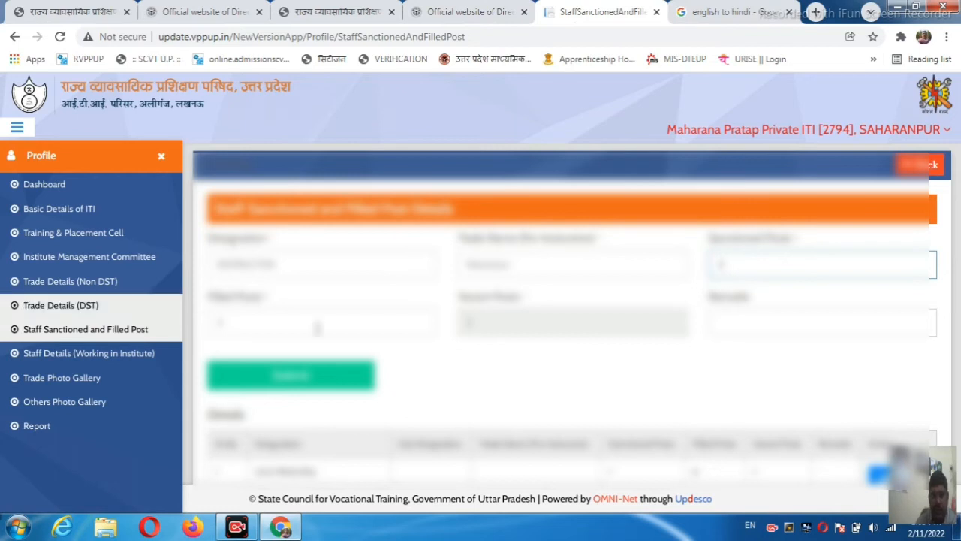
pyautogui.click(257, 325)
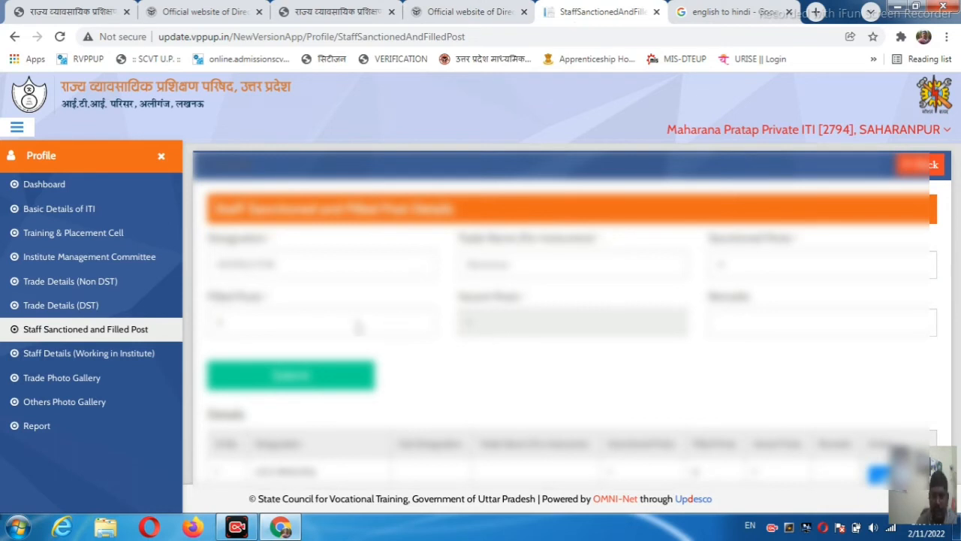
# Review the staff Details table for each designation's trade and its sanctioned, filled and vacant posts.
pyautogui.scroll(-2, 488, 396)
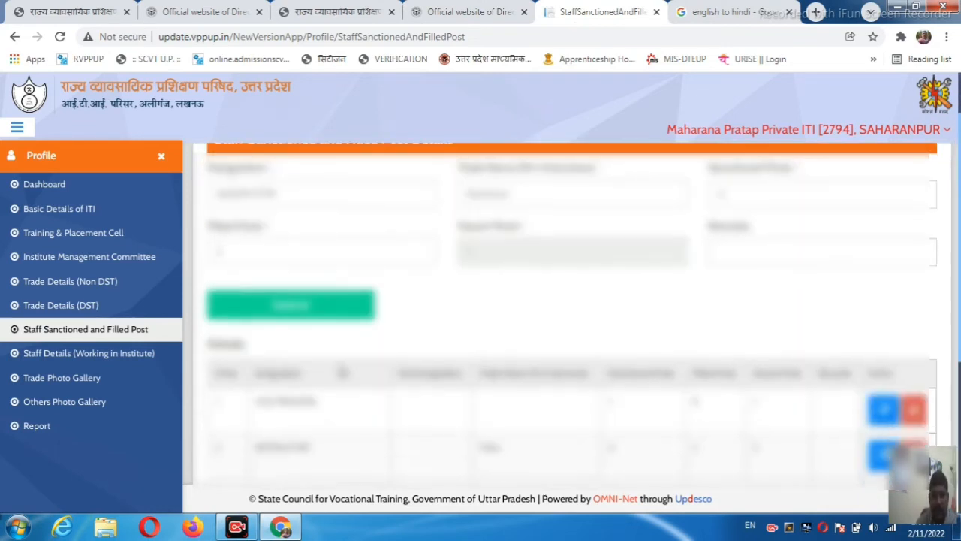
pyautogui.scroll(-1, 421, 373)
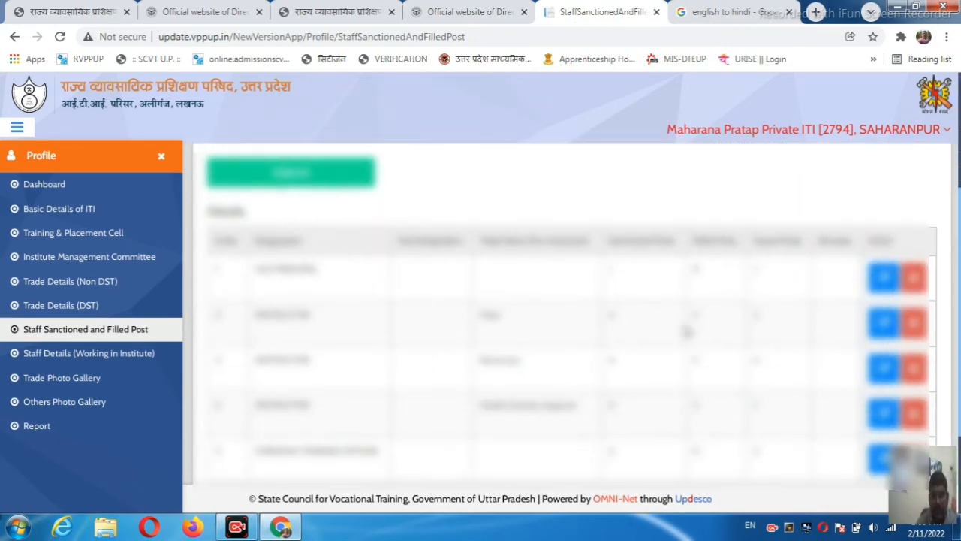
pyautogui.scroll(-2, 689, 345)
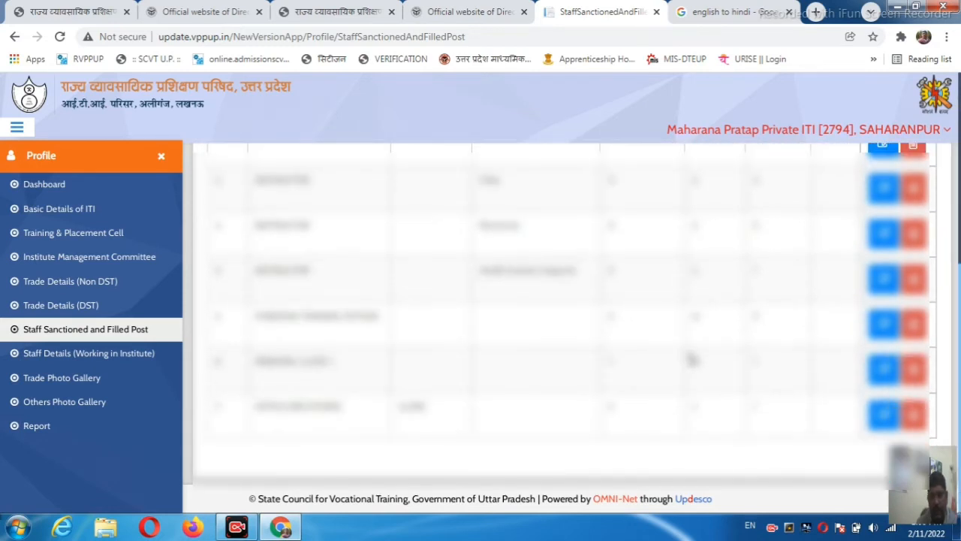
pyautogui.scroll(3, 691, 361)
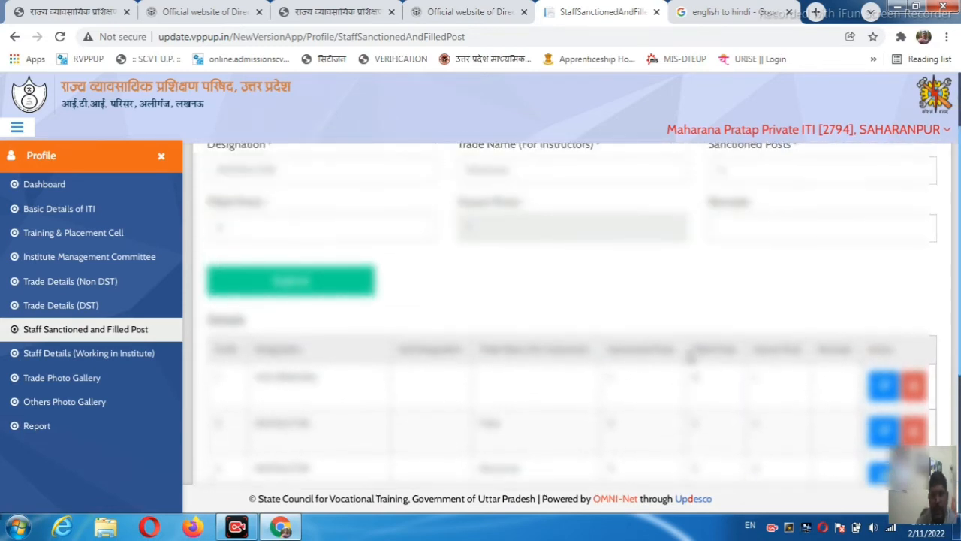
pyautogui.scroll(-1, 691, 359)
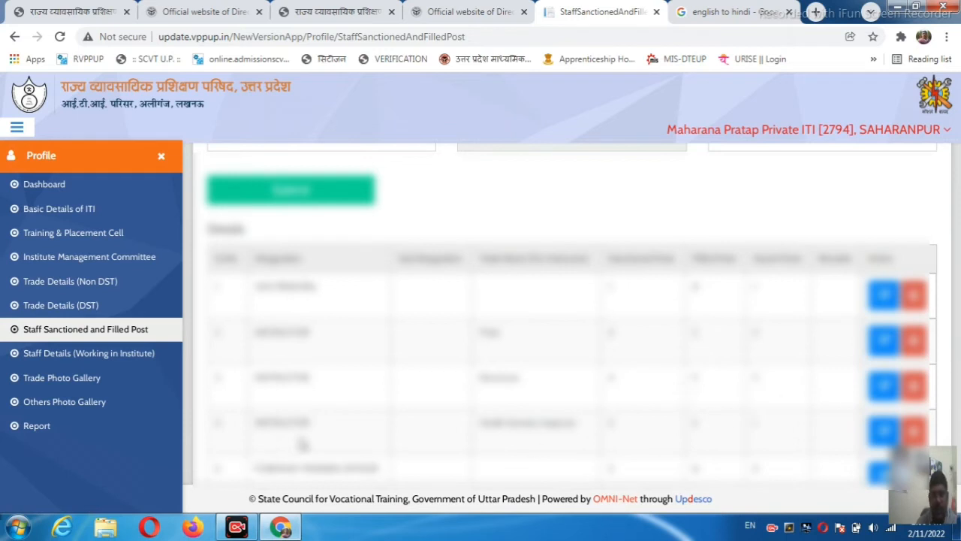
pyautogui.scroll(-1, 289, 402)
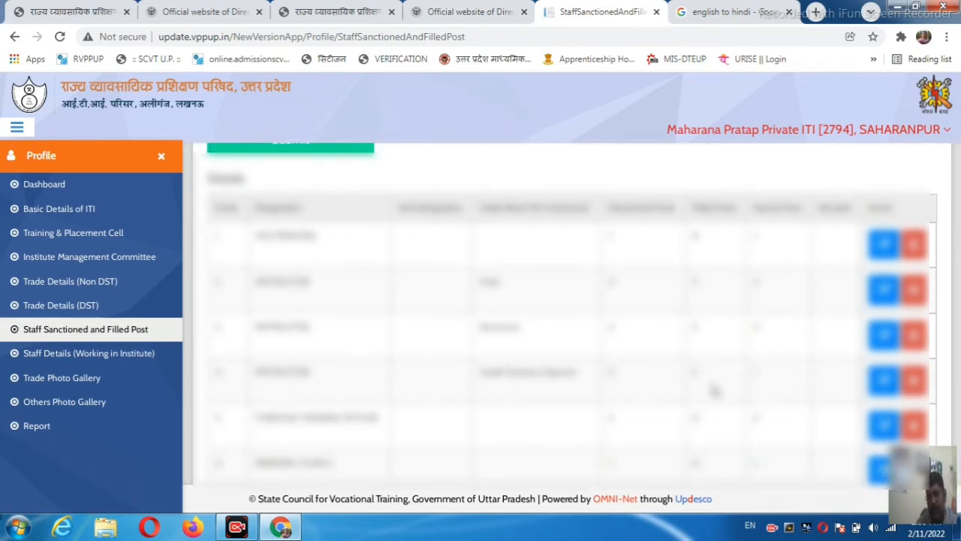
pyautogui.scroll(-1, 300, 428)
pyautogui.scroll(-1, 292, 427)
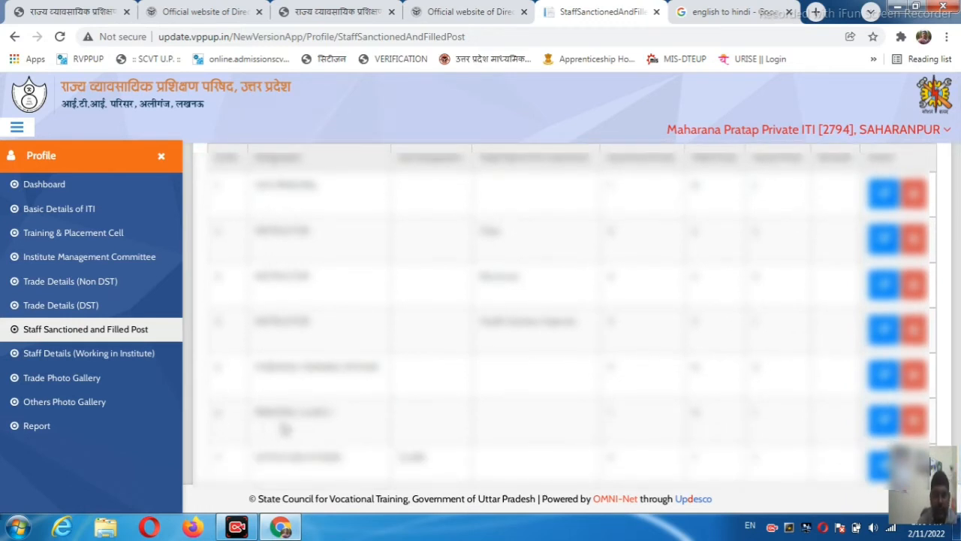
pyautogui.scroll(-1, 338, 431)
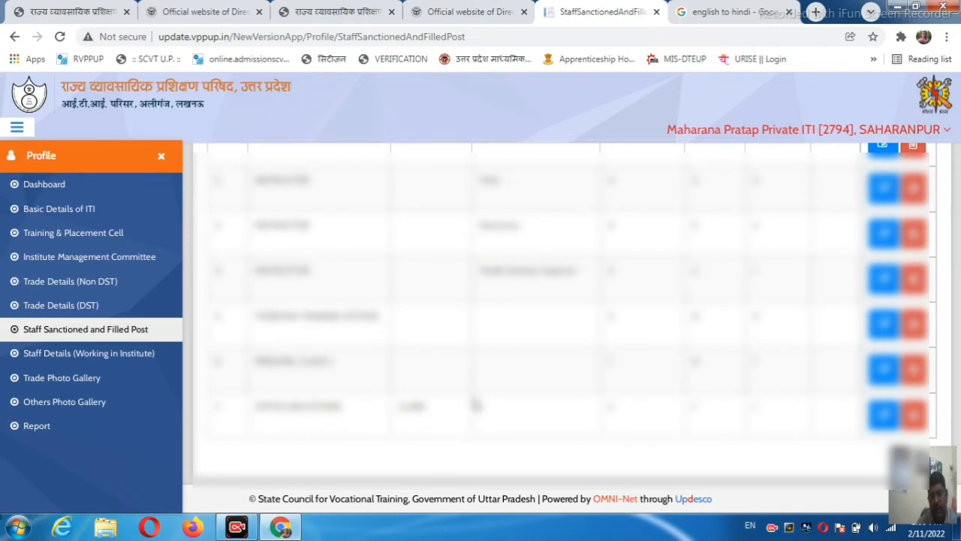
# Return to the profile dashboard, open Staff Details (Working in Institute) and look over its form and submitted staff table.
pyautogui.scroll(2, 475, 406)
pyautogui.scroll(3, 474, 406)
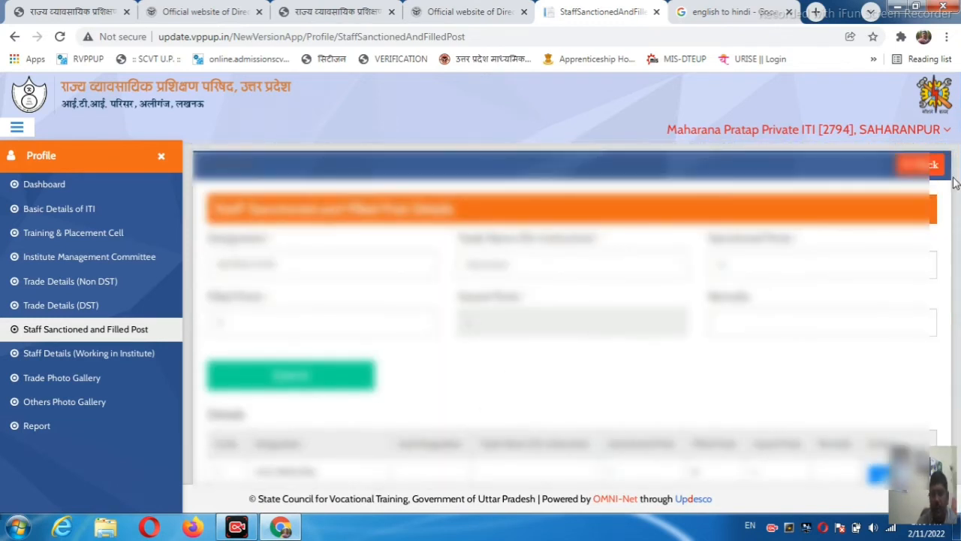
pyautogui.click(932, 173)
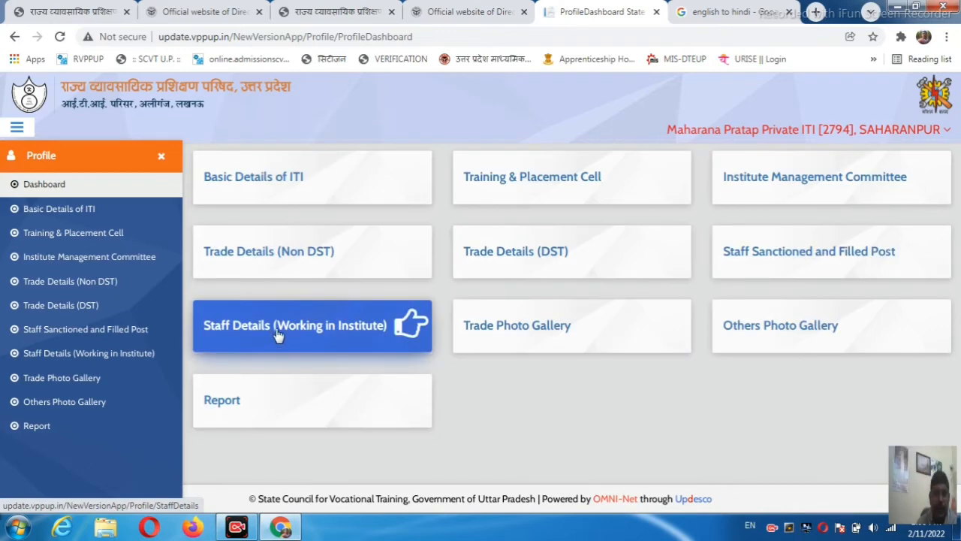
pyautogui.click(279, 336)
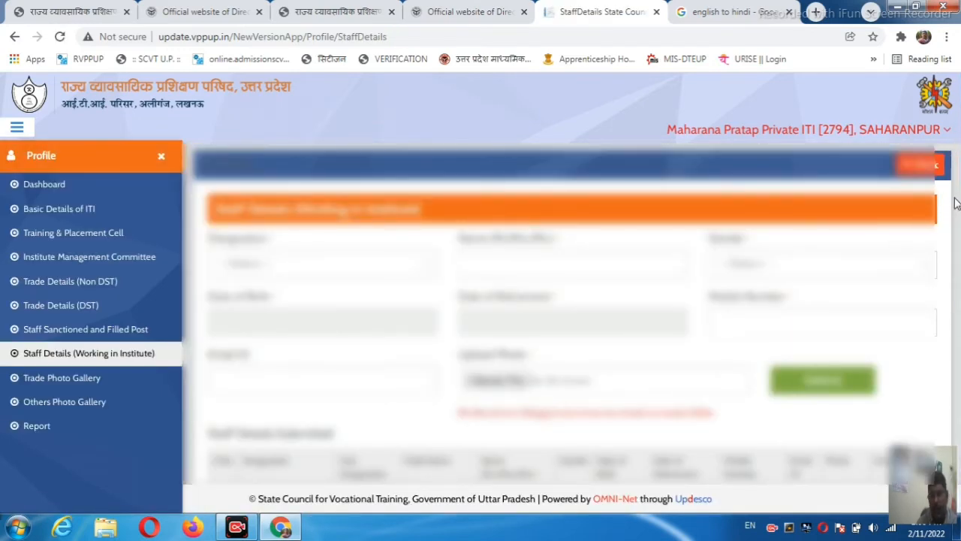
pyautogui.scroll(-4, 570, 315)
pyautogui.scroll(3, 571, 315)
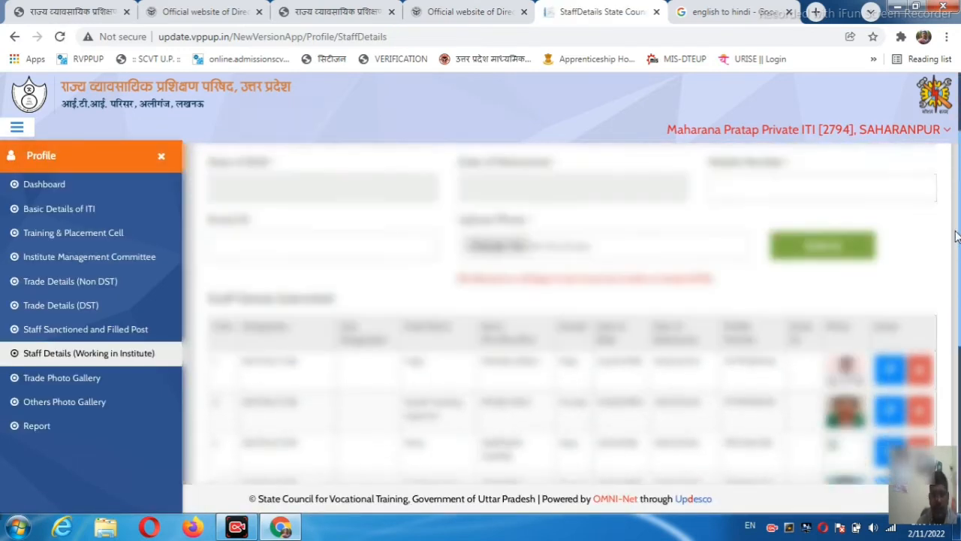
pyautogui.scroll(1, 420, 255)
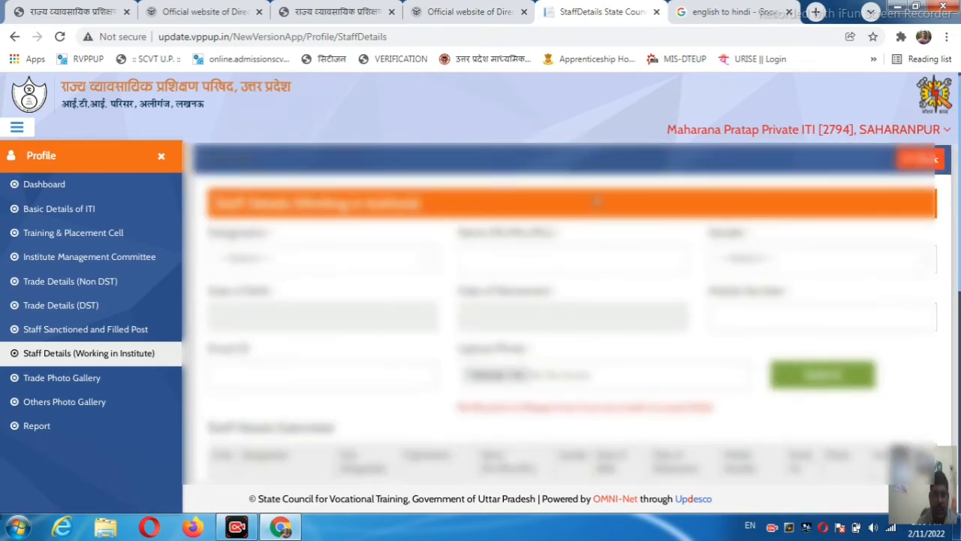
# Try the Instructor and Principal designations and inspect the name, gender, date of birth, retirement date and email fields.
pyautogui.click(426, 267)
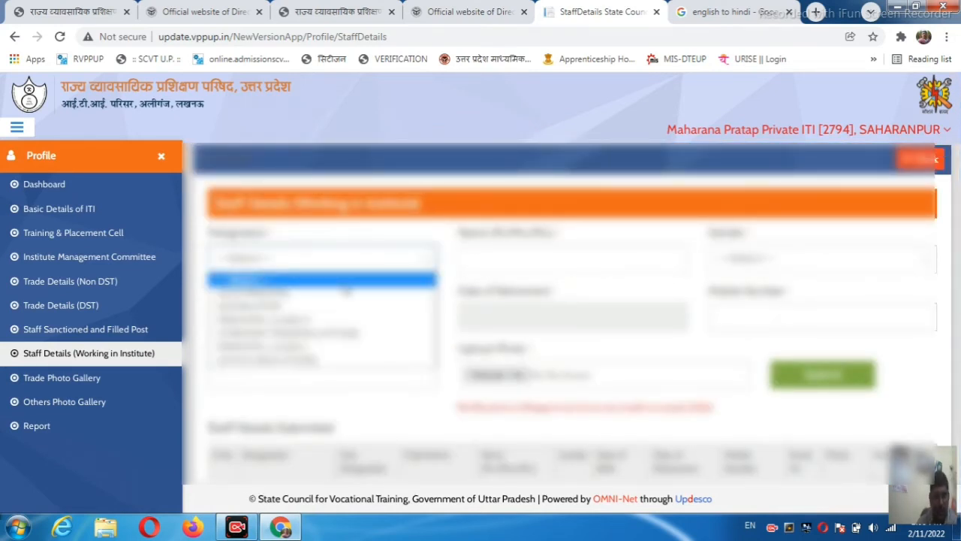
pyautogui.click(273, 310)
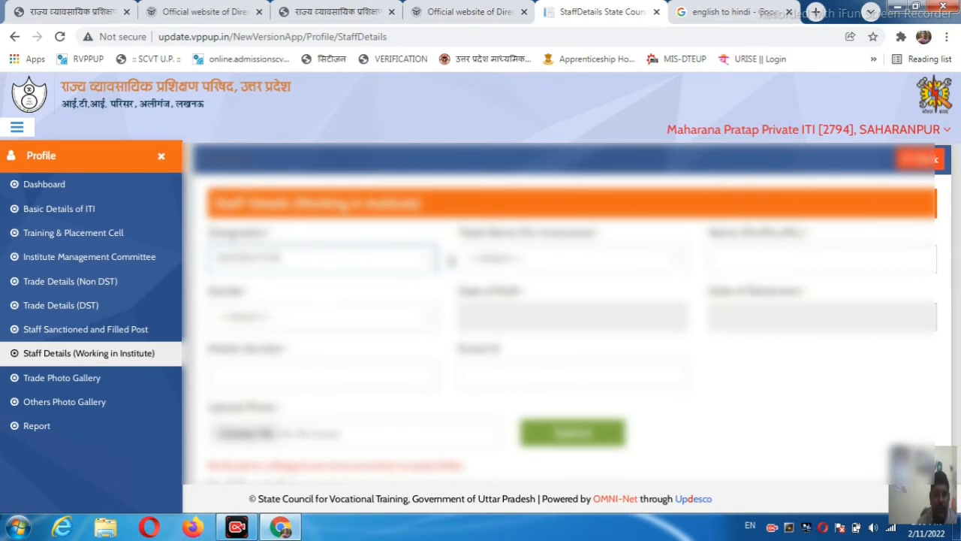
pyautogui.click(409, 262)
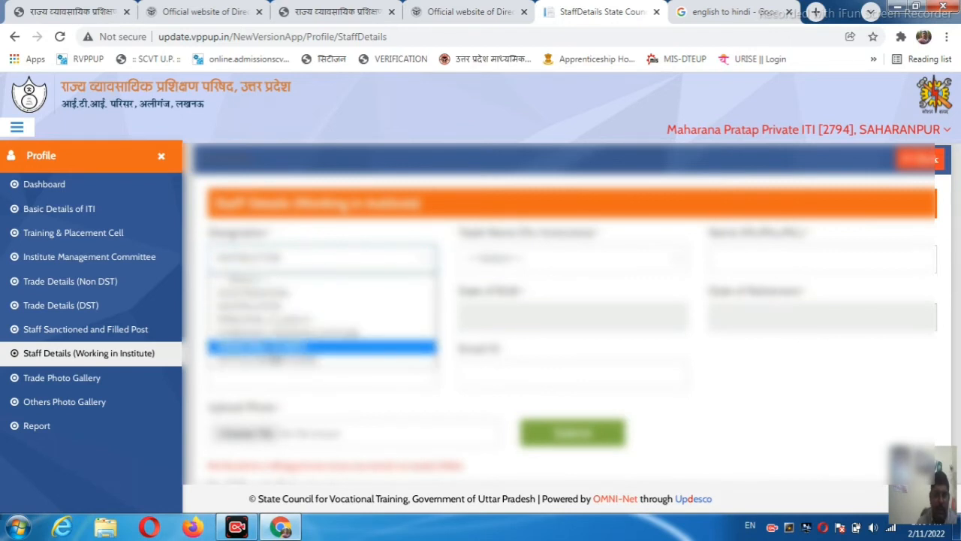
pyautogui.click(308, 345)
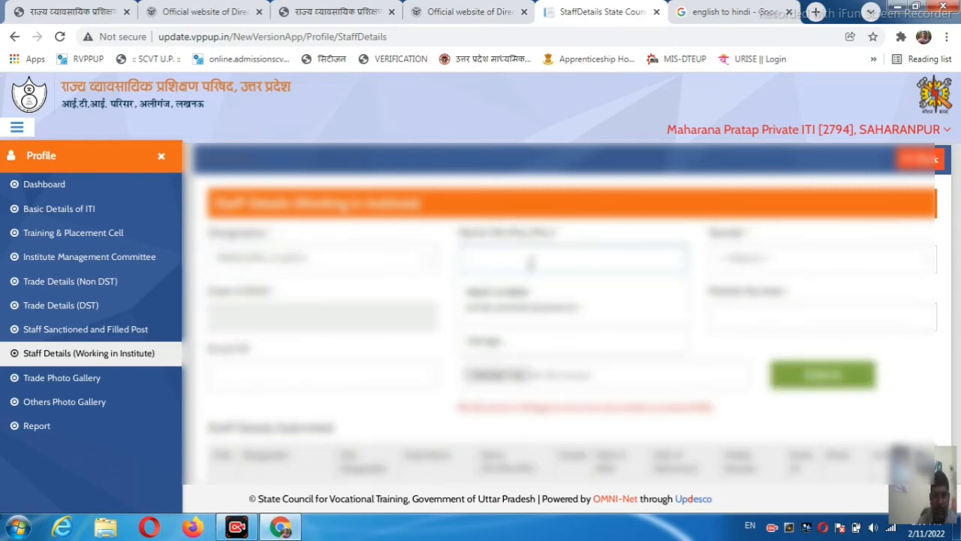
pyautogui.click(760, 261)
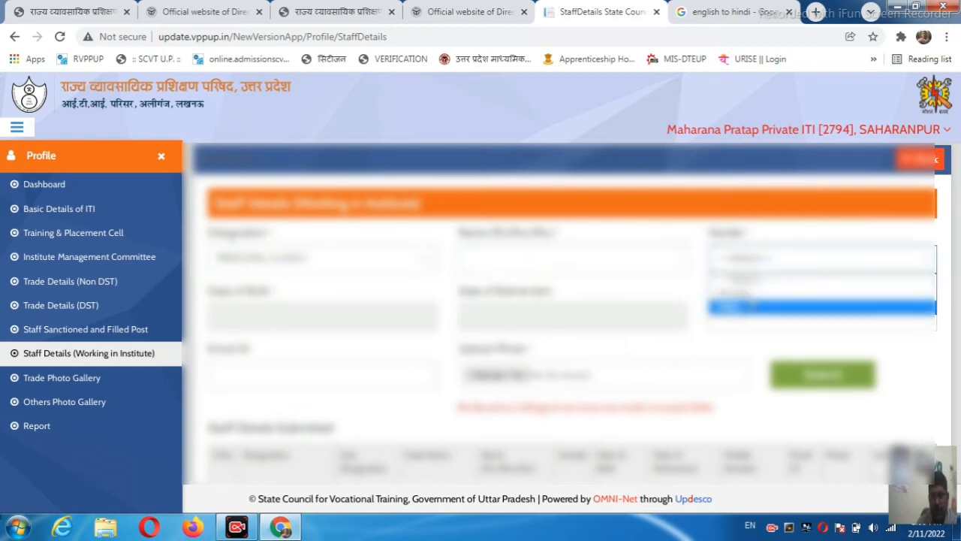
pyautogui.click(302, 314)
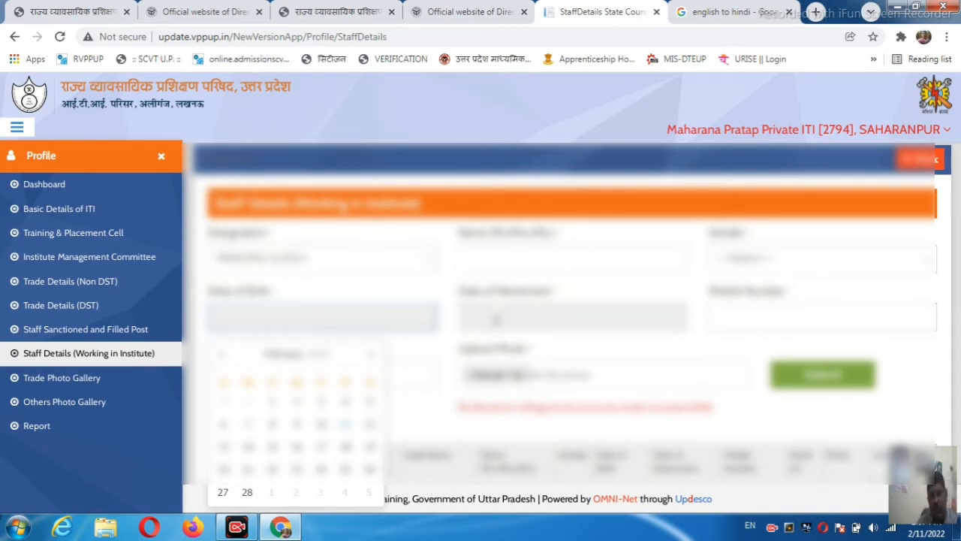
pyautogui.click(497, 319)
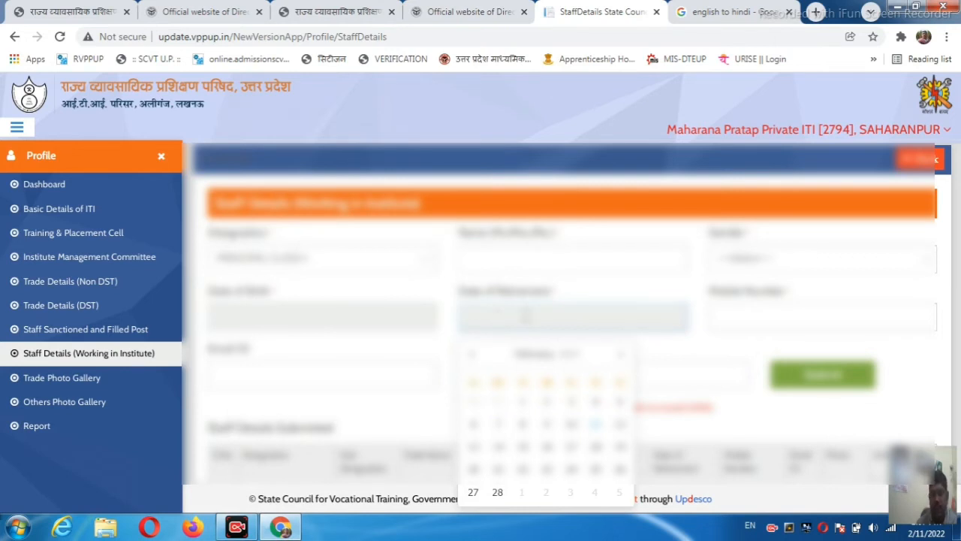
pyautogui.click(310, 375)
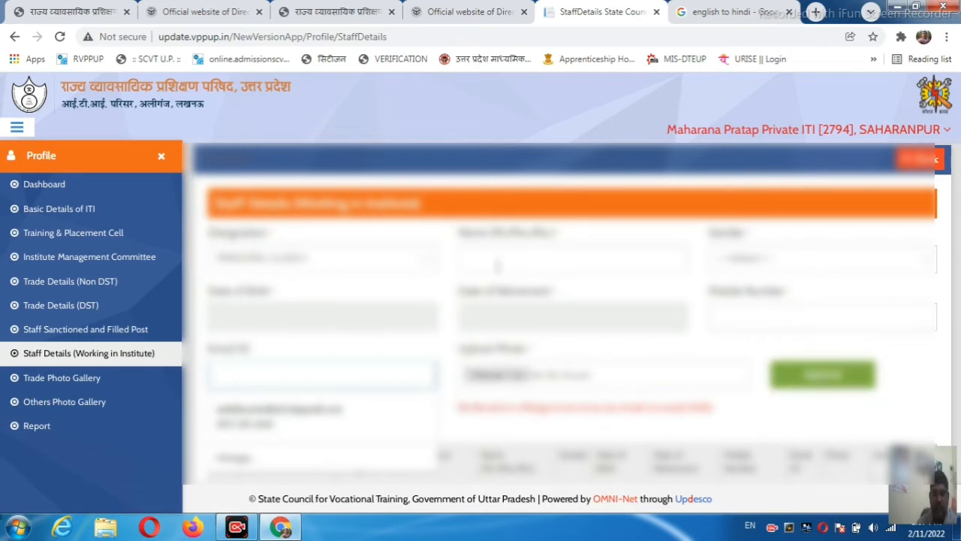
# Set the staff designation to Instructor with Fitter as the trade, and check the gender options.
pyautogui.click(418, 263)
pyautogui.click(284, 307)
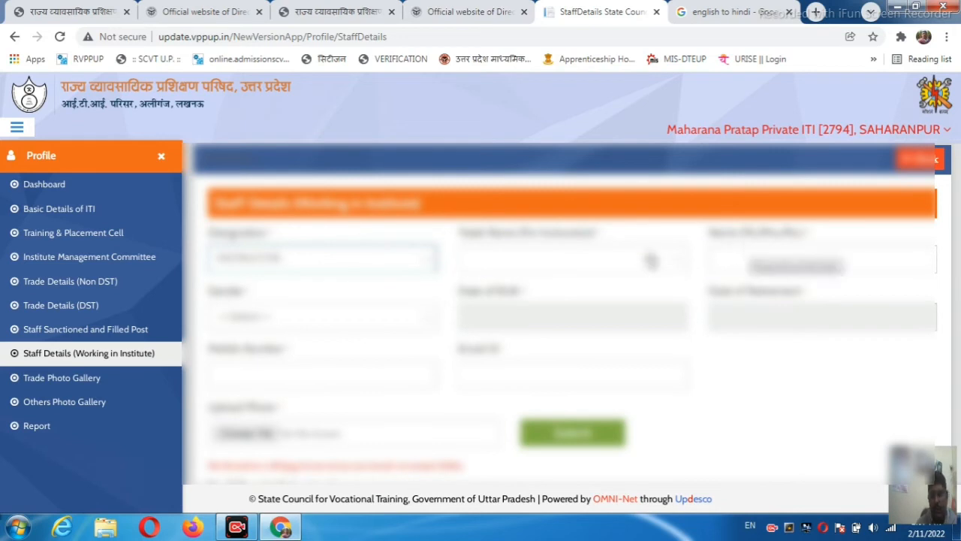
pyautogui.click(496, 258)
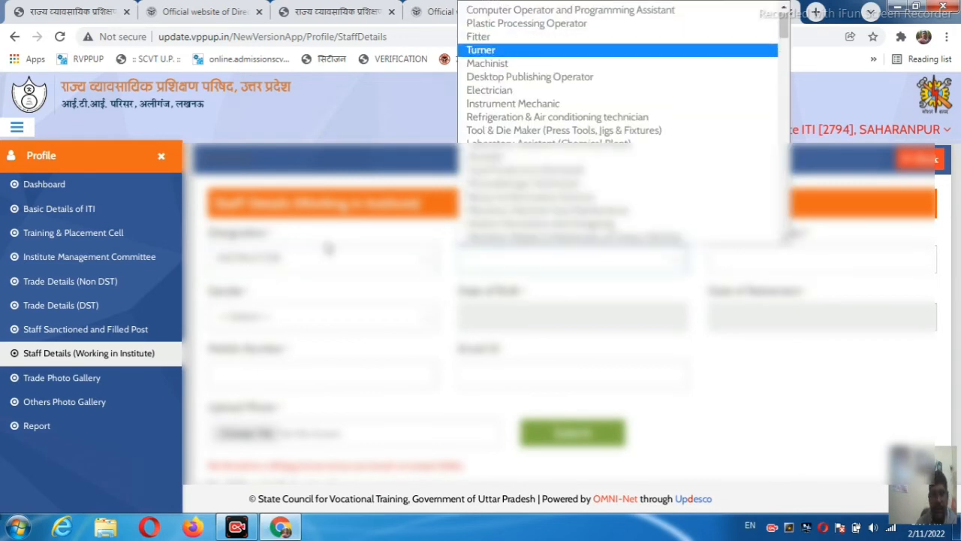
pyautogui.click(493, 37)
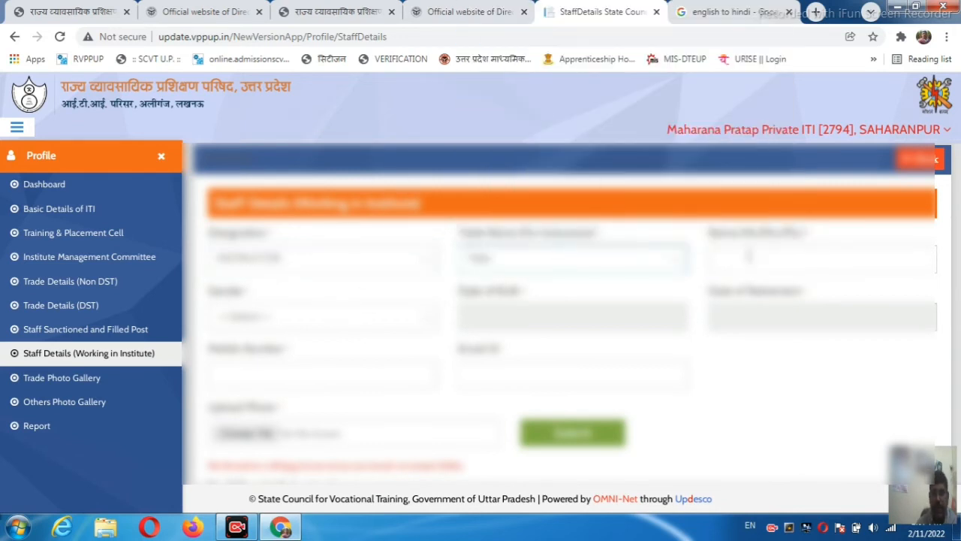
pyautogui.click(368, 317)
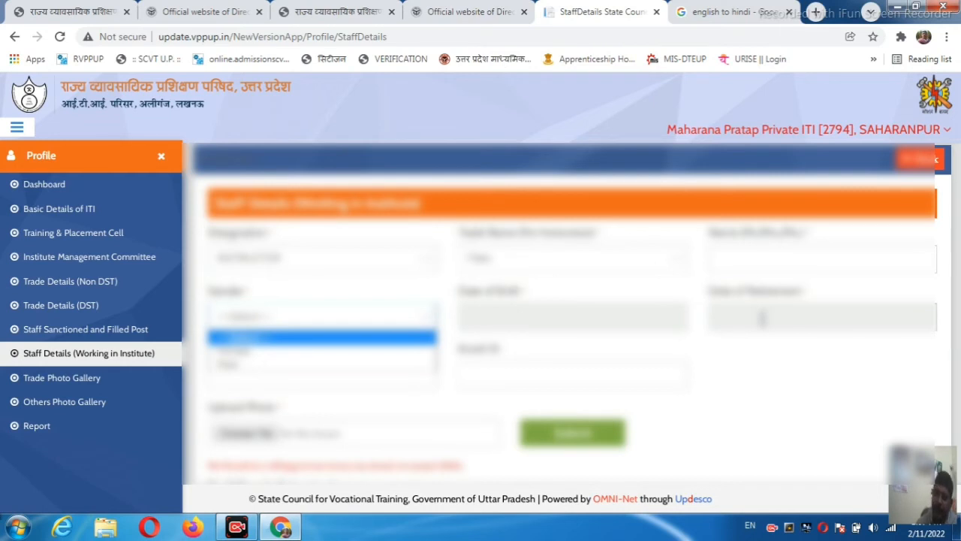
pyautogui.click(792, 403)
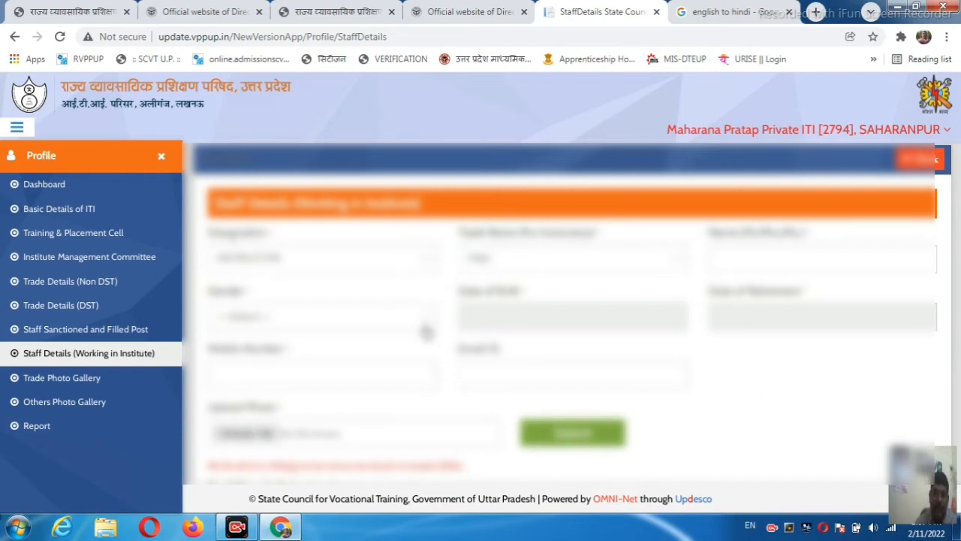
# Review the submitted staff details table, checking each member's designation, trade, personal details and photo.
pyautogui.scroll(-1, 425, 346)
pyautogui.scroll(-3, 425, 345)
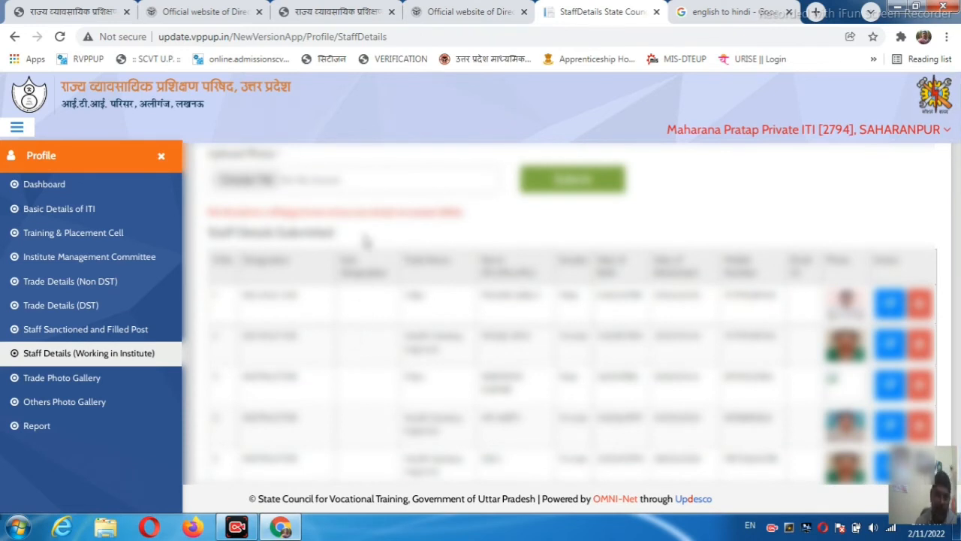
pyautogui.scroll(1, 697, 197)
pyautogui.scroll(-2, 697, 196)
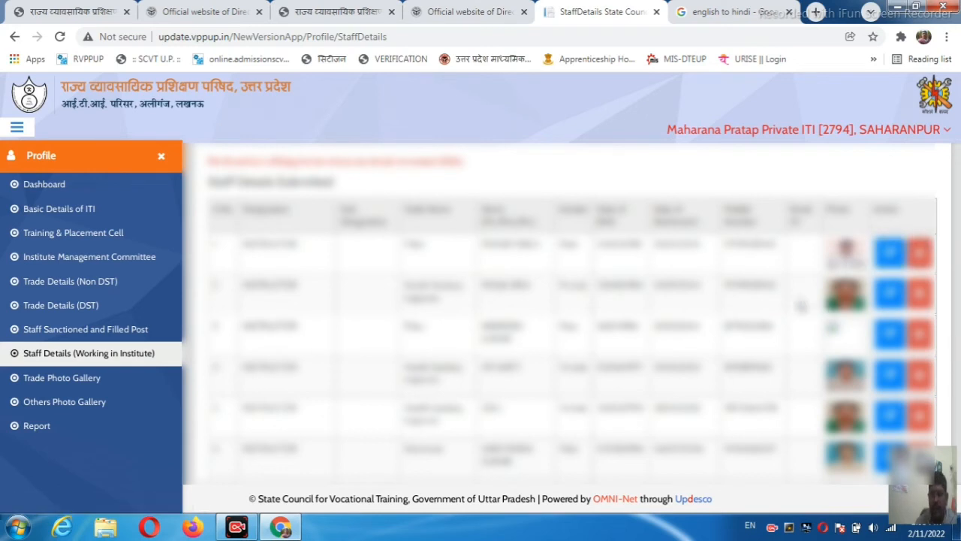
pyautogui.scroll(-3, 793, 301)
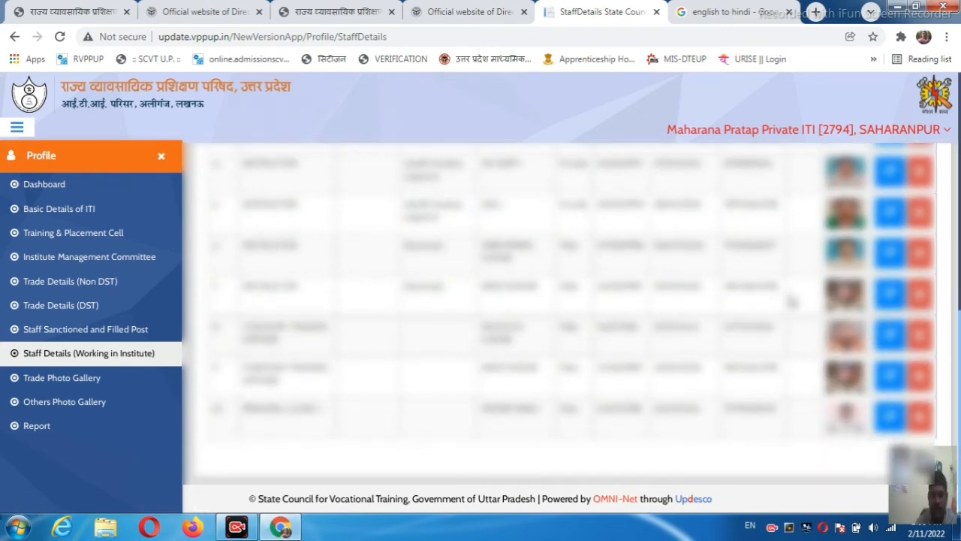
pyautogui.scroll(5, 792, 301)
pyautogui.scroll(2, 792, 302)
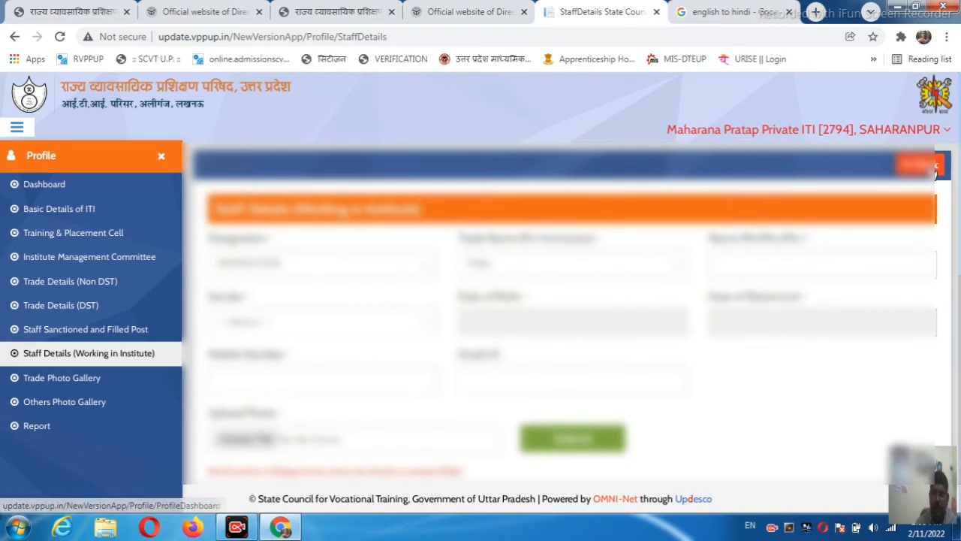
# Open Trade Photo Gallery from the profile dashboard and choose Electrician as the trade name.
pyautogui.click(931, 167)
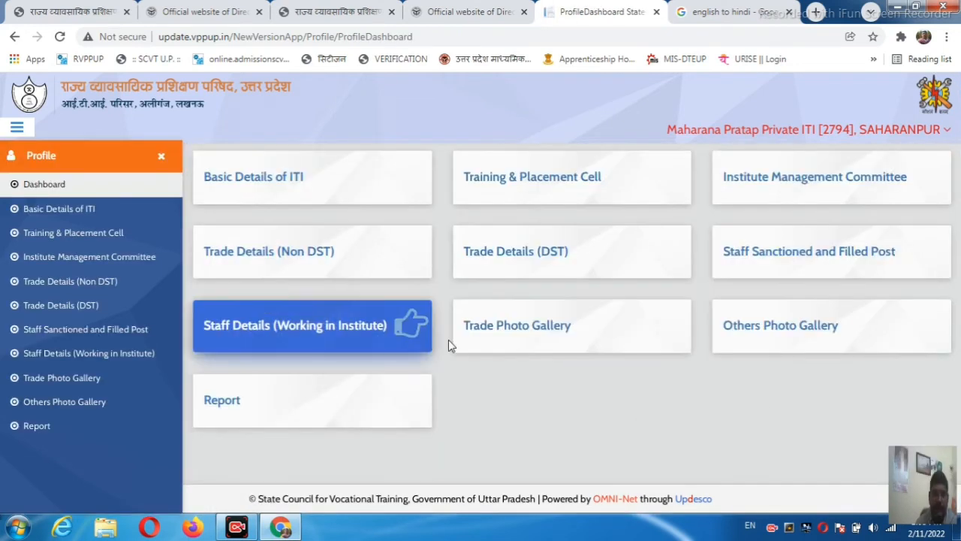
pyautogui.click(525, 338)
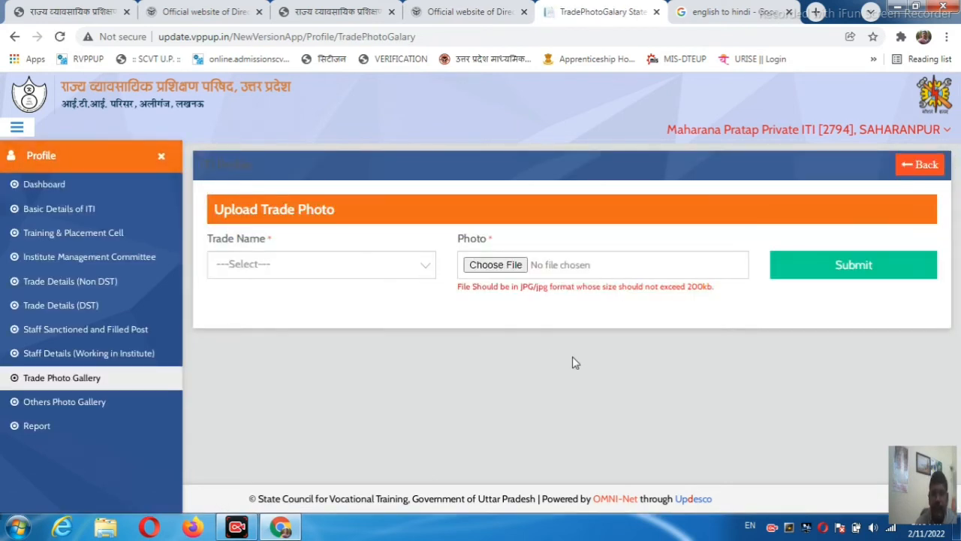
pyautogui.click(425, 267)
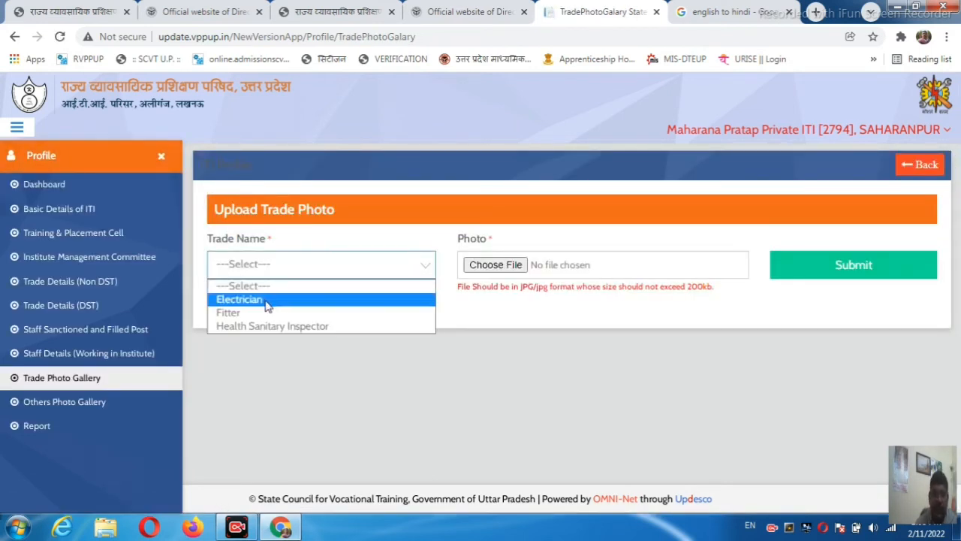
pyautogui.click(301, 299)
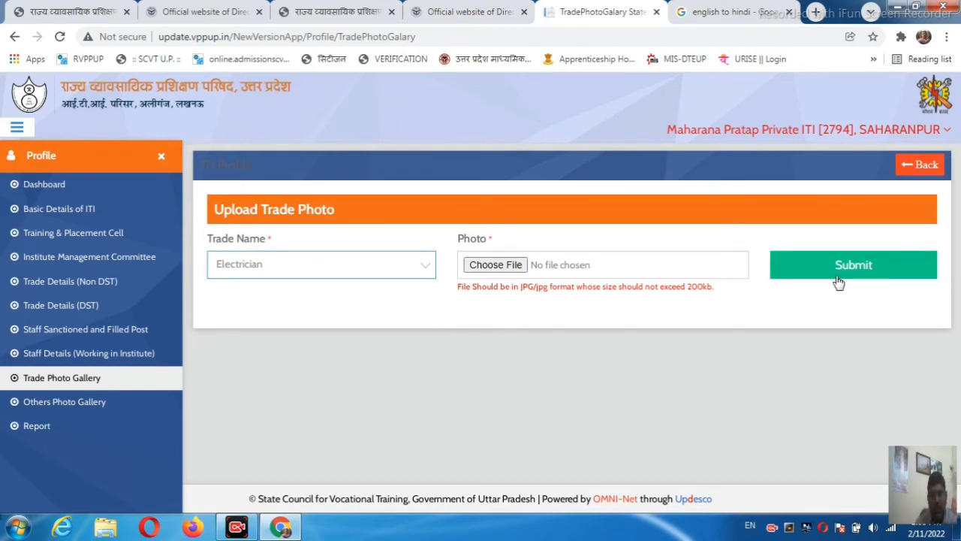
# Try to submit FT LAB.jpeg as the trade photo for the Fitter trade.
pyautogui.click(426, 269)
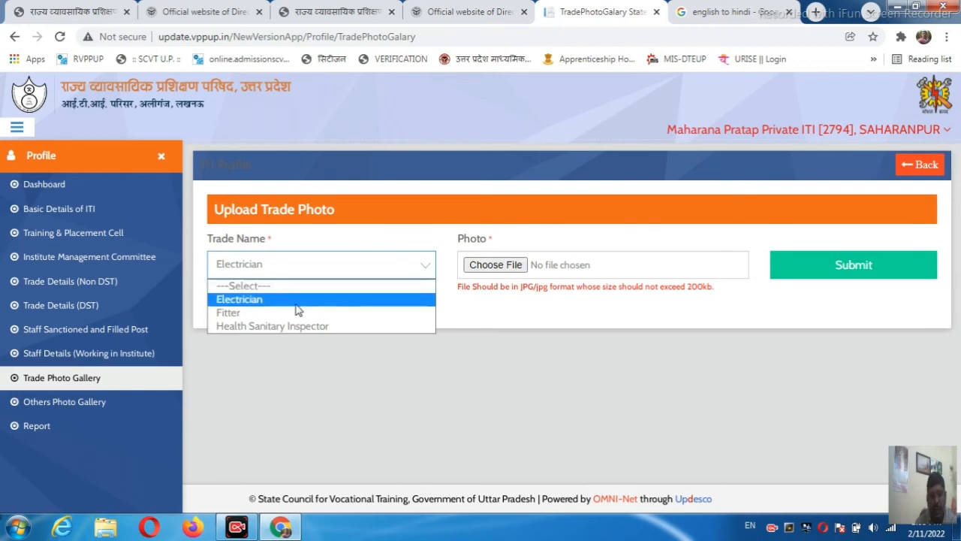
pyautogui.click(262, 313)
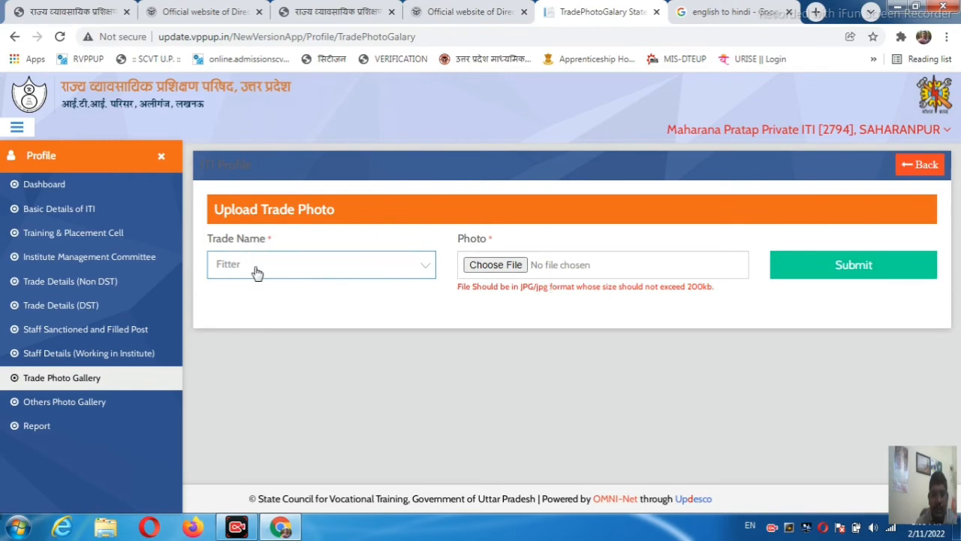
pyautogui.click(497, 265)
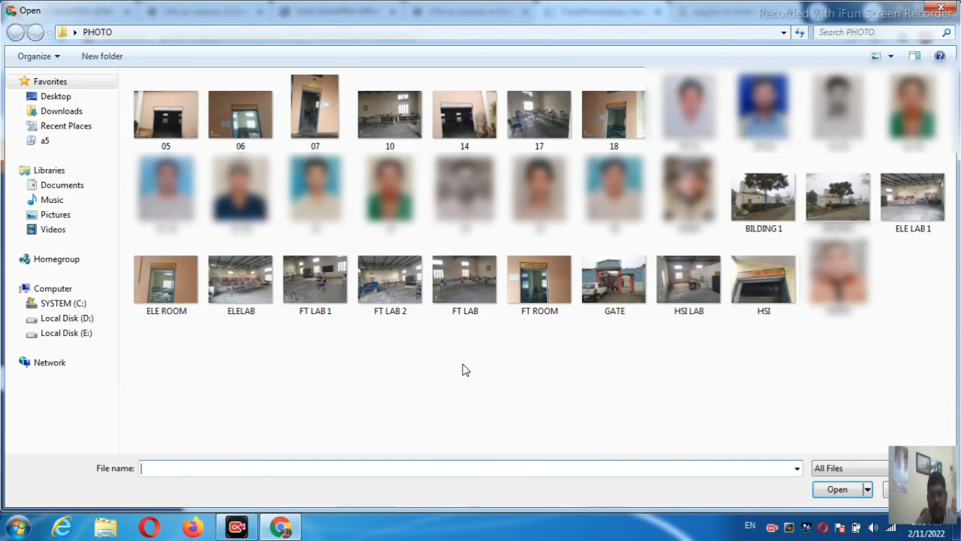
pyautogui.click(474, 293)
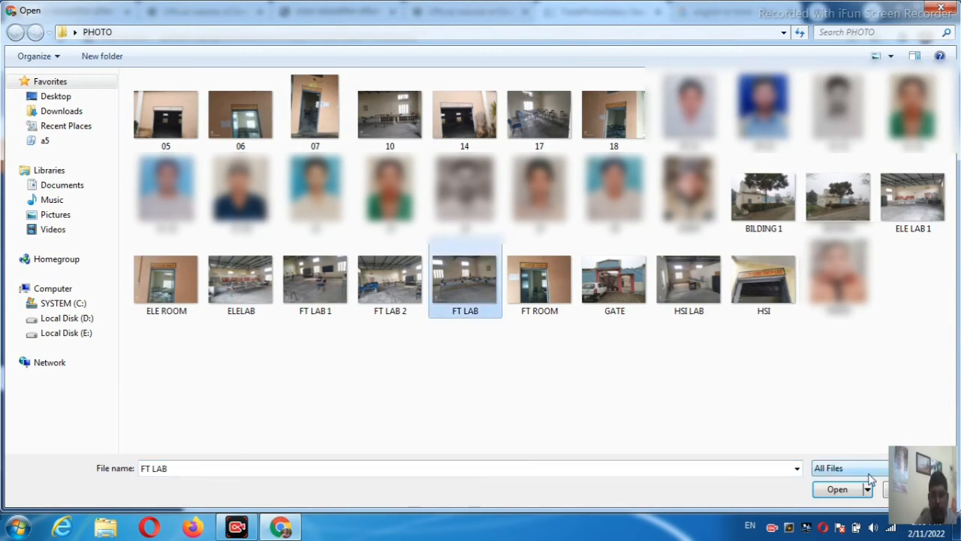
pyautogui.click(830, 492)
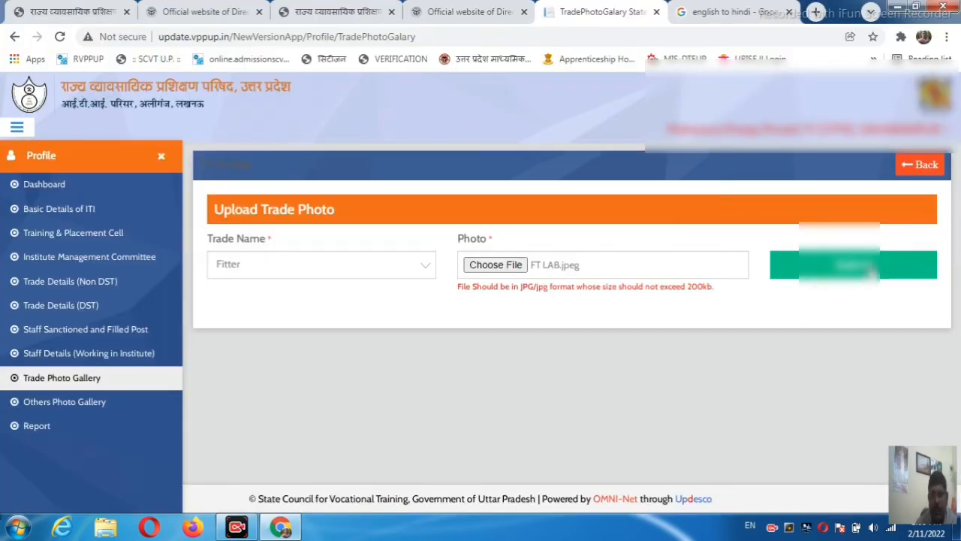
pyautogui.click(841, 266)
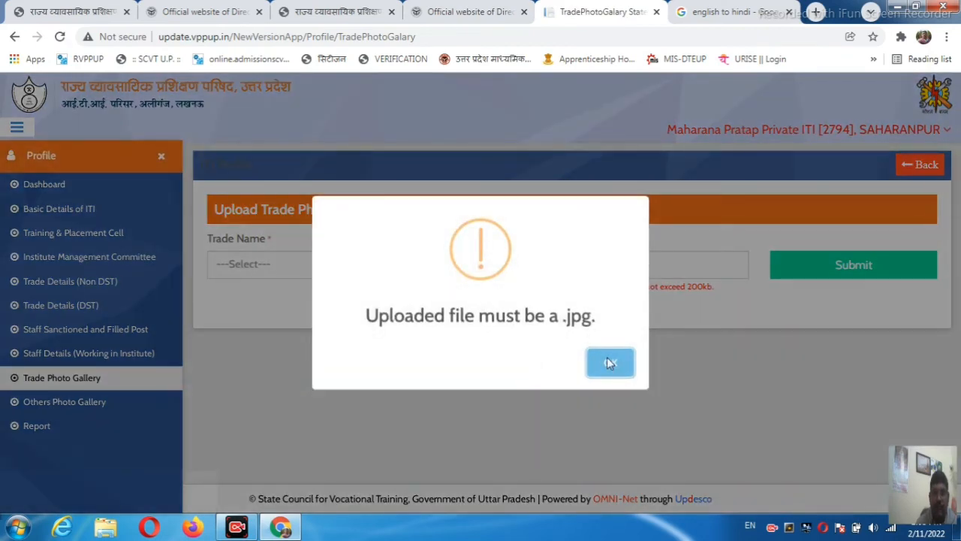
pyautogui.click(610, 362)
# Check the trade names available for photo upload and return to the profile dashboard.
pyautogui.click(418, 269)
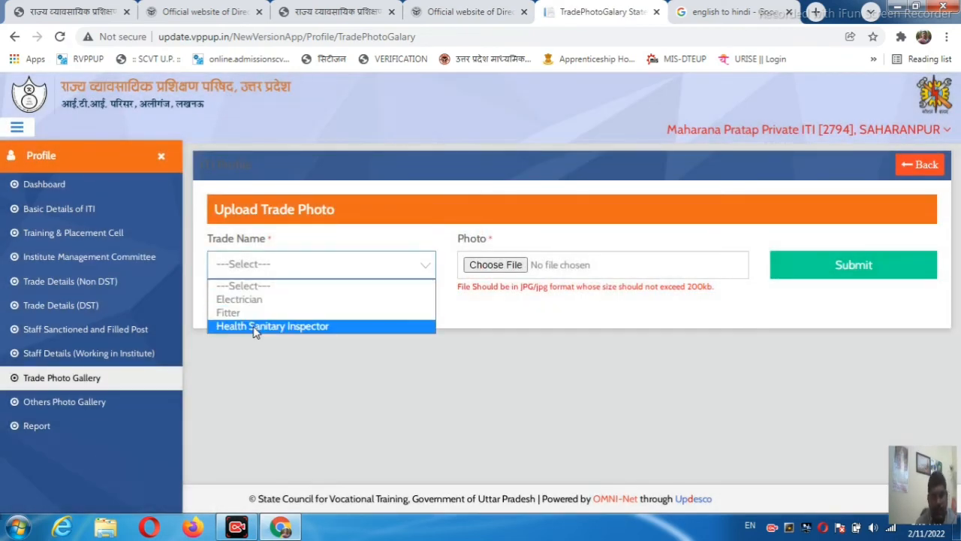
pyautogui.click(393, 371)
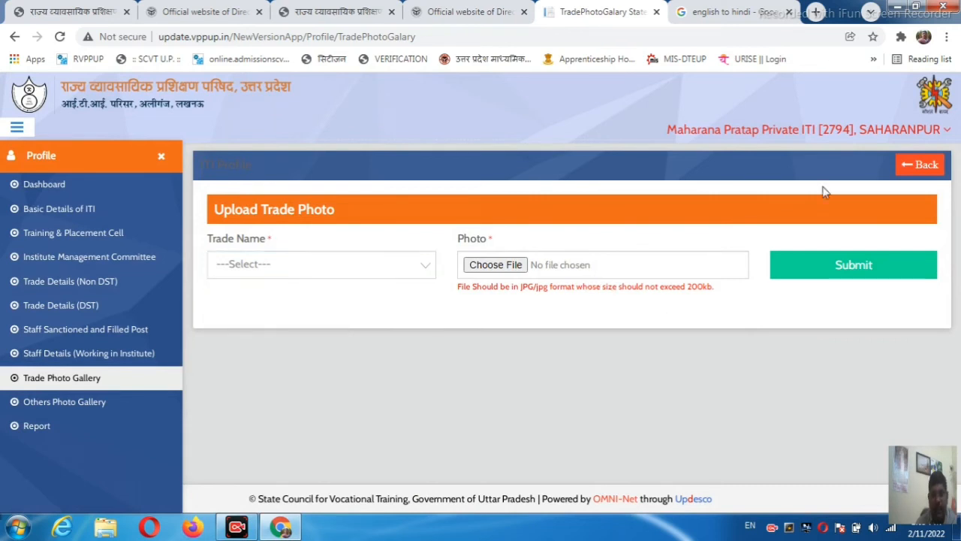
pyautogui.click(923, 167)
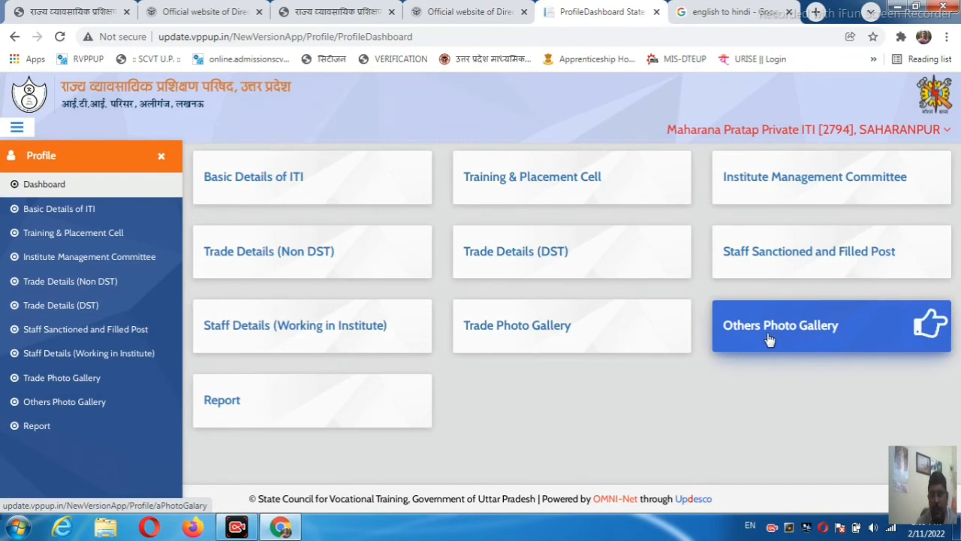
# Open Others Photo Gallery from the profile dashboard, check the gallery names offered and choose Smart Class.
pyautogui.click(768, 340)
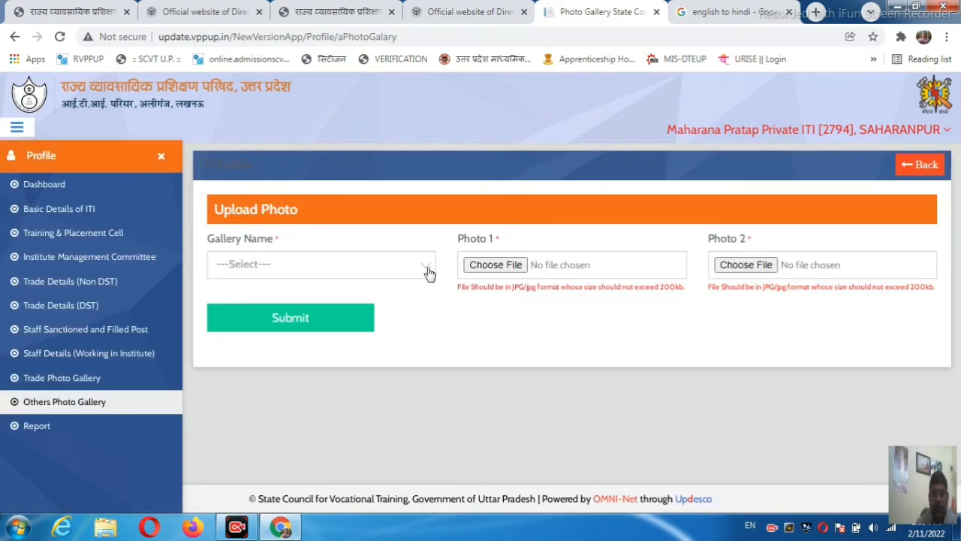
pyautogui.click(429, 272)
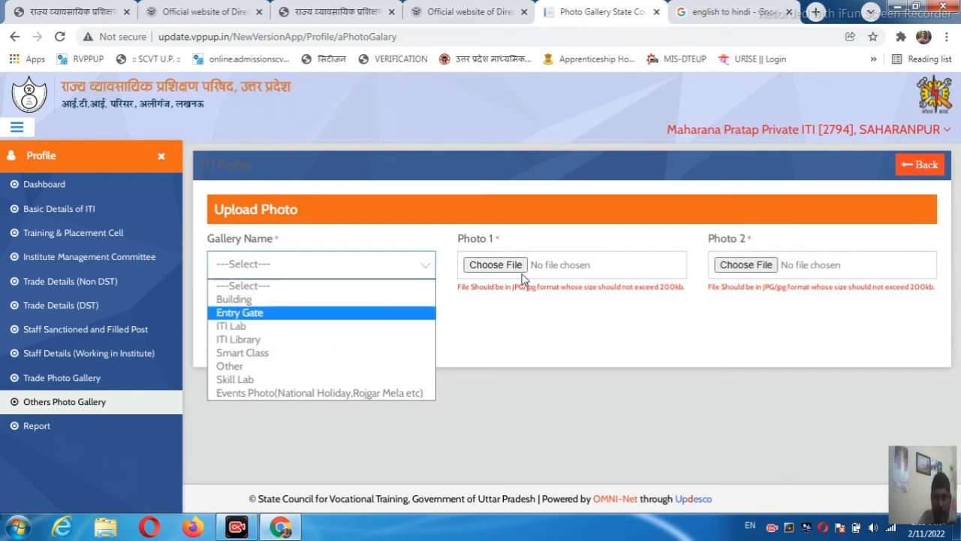
pyautogui.click(655, 350)
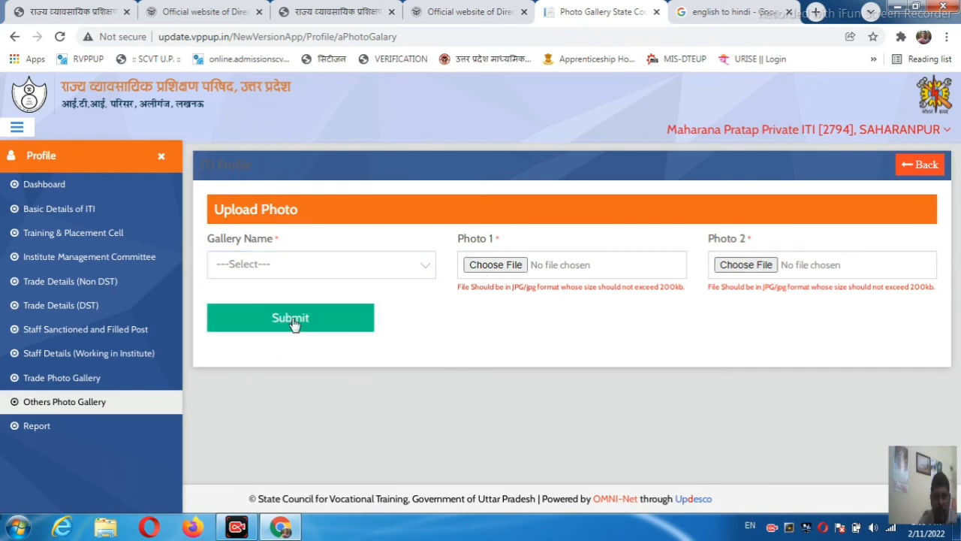
pyautogui.click(424, 269)
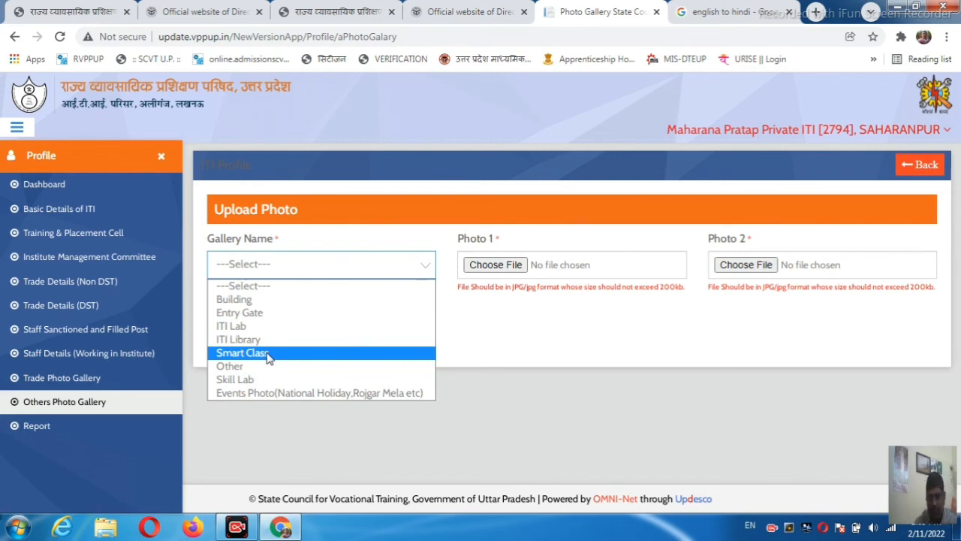
pyautogui.click(268, 356)
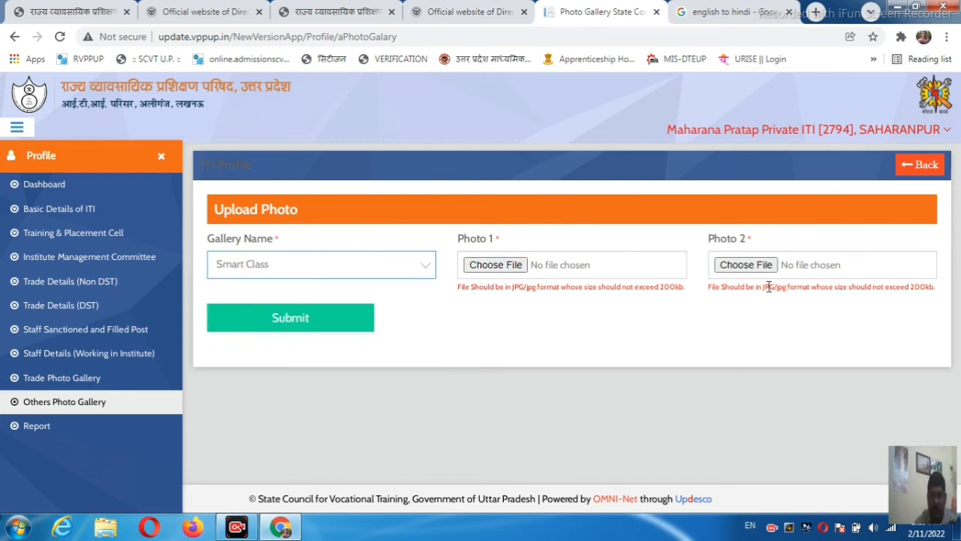
# Check the gallery names again, including Events Photo, and return to the profile dashboard.
pyautogui.click(428, 267)
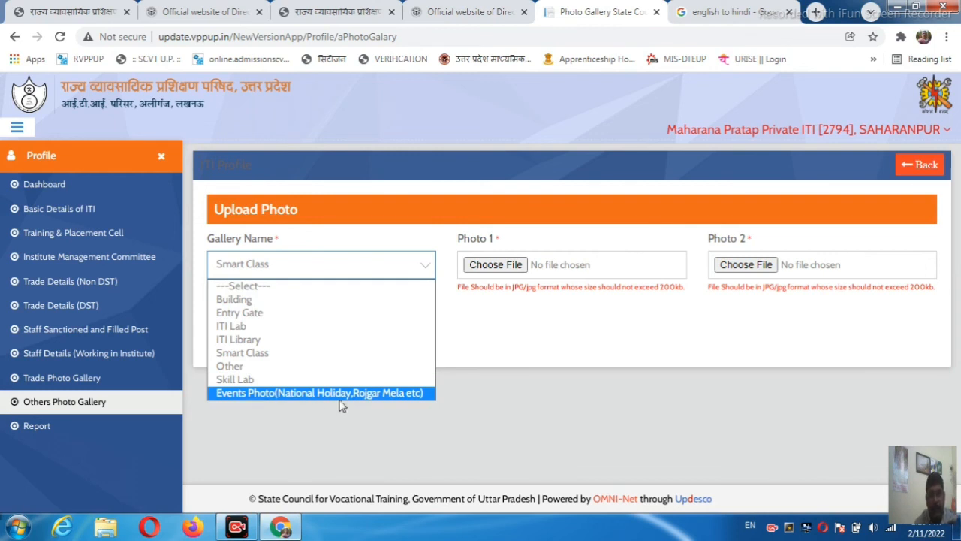
pyautogui.click(559, 399)
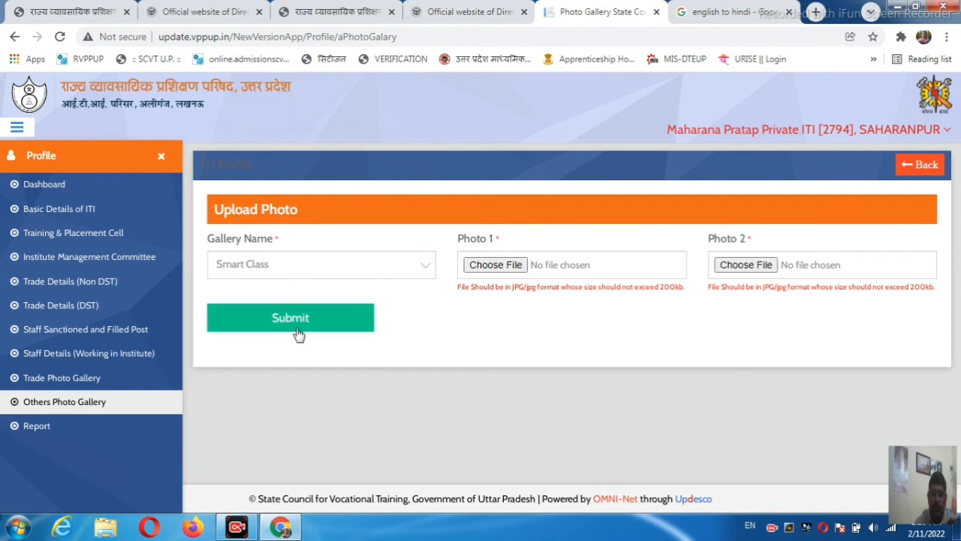
pyautogui.click(931, 165)
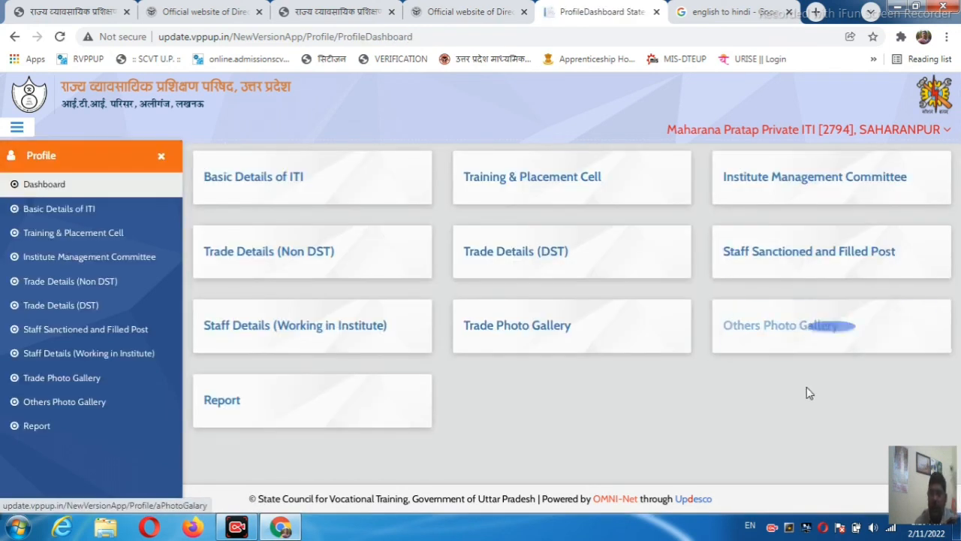
# Open the profile Report and review the institute's basic details, principal details and the list of report sections.
pyautogui.click(221, 408)
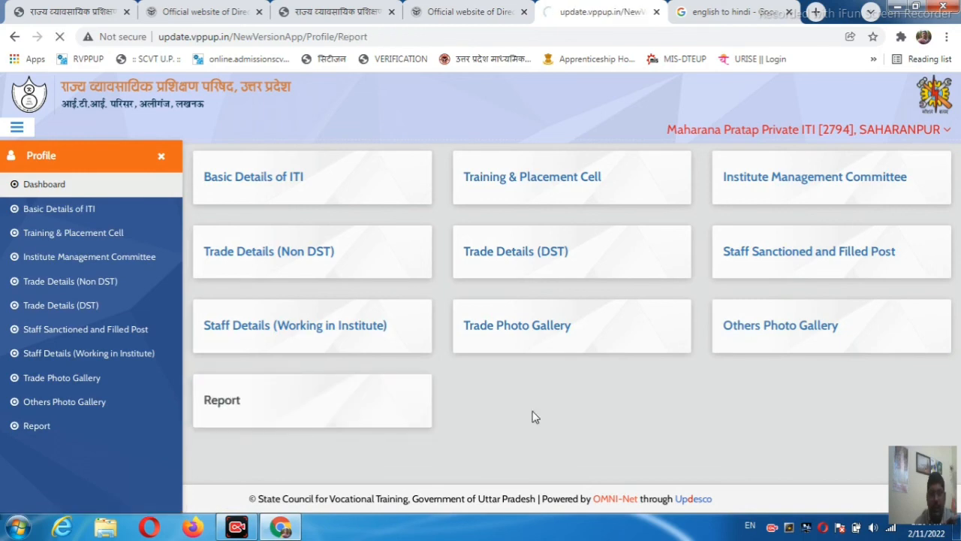
pyautogui.scroll(-2, 571, 311)
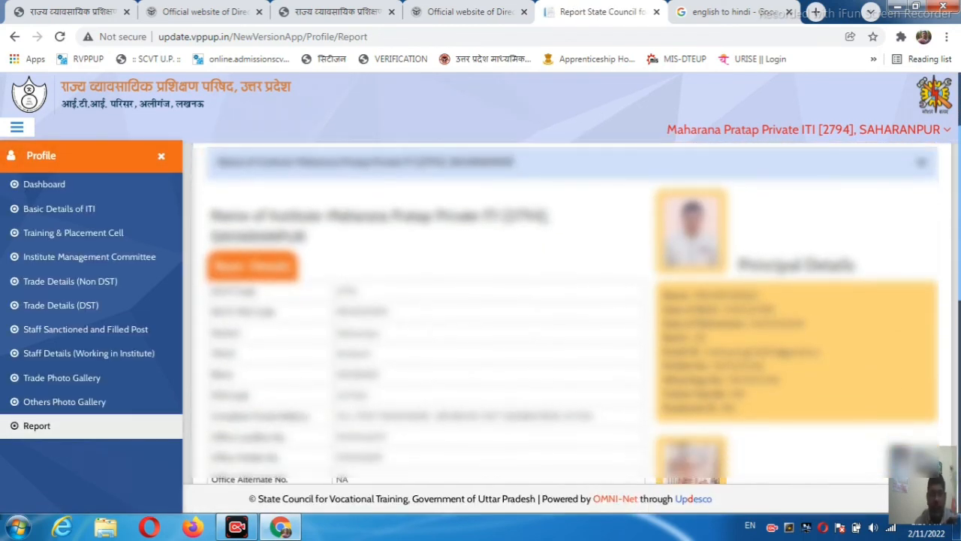
pyautogui.scroll(-1, 405, 234)
pyautogui.scroll(-1, 421, 256)
pyautogui.scroll(-4, 422, 260)
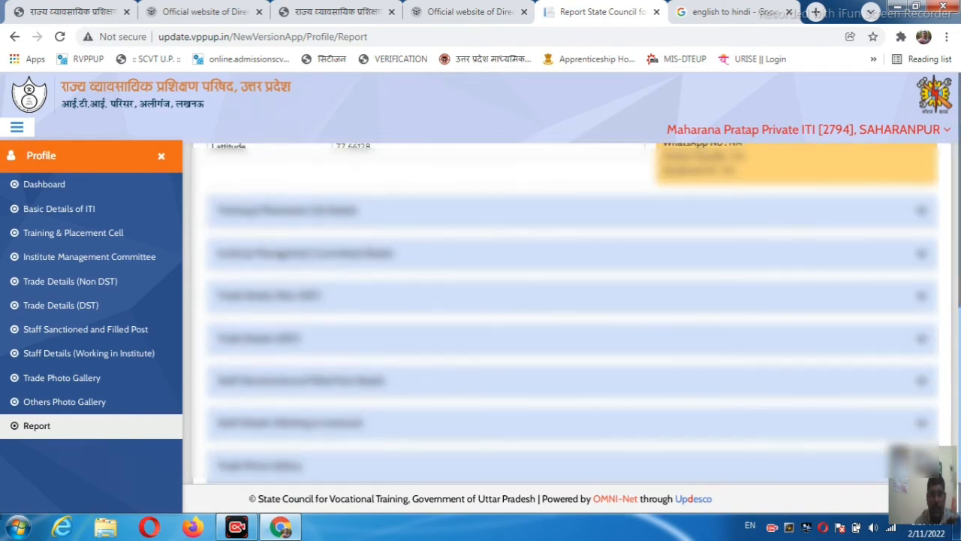
pyautogui.scroll(-1, 491, 277)
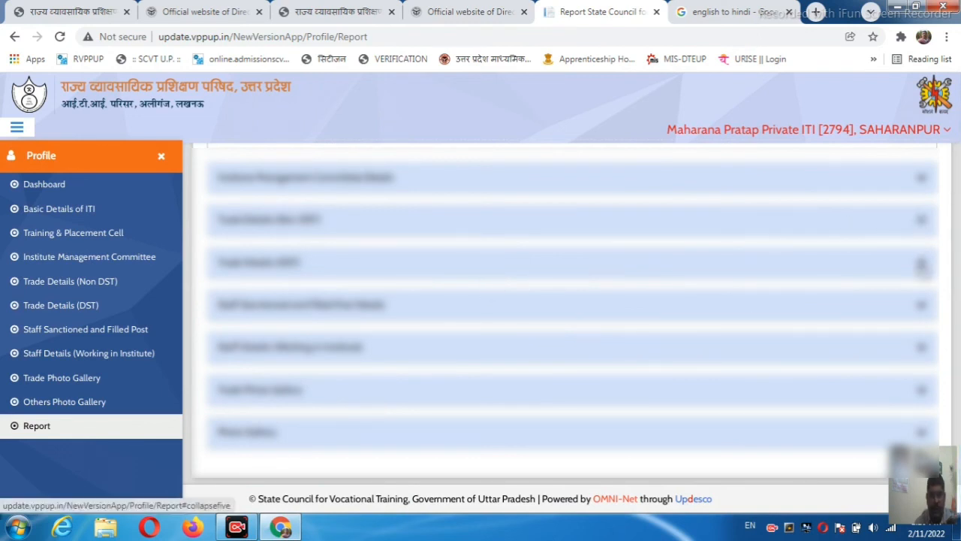
# Expand Trade Details (Non DST) in the report and review the table of trades and uploaded affiliation documents.
pyautogui.click(924, 237)
pyautogui.scroll(2, 855, 264)
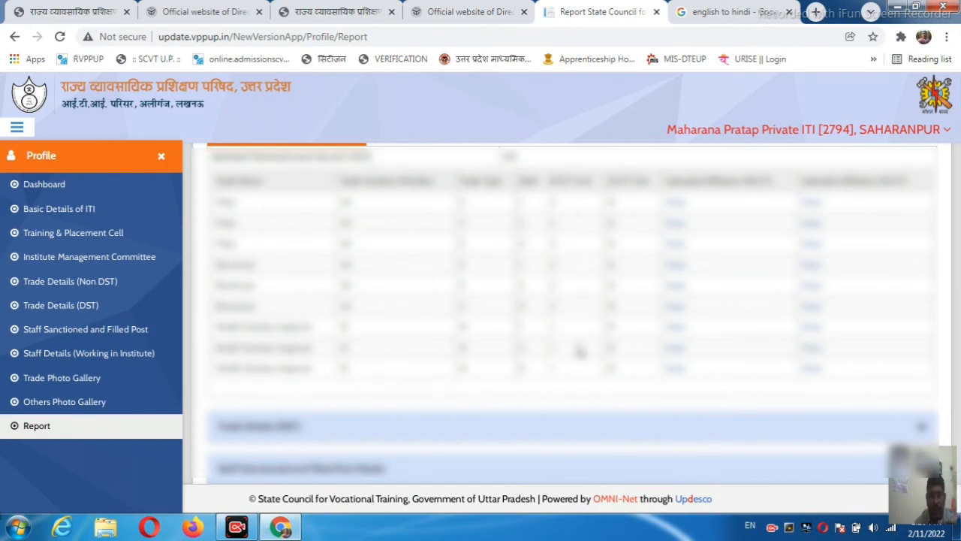
pyautogui.scroll(-2, 955, 380)
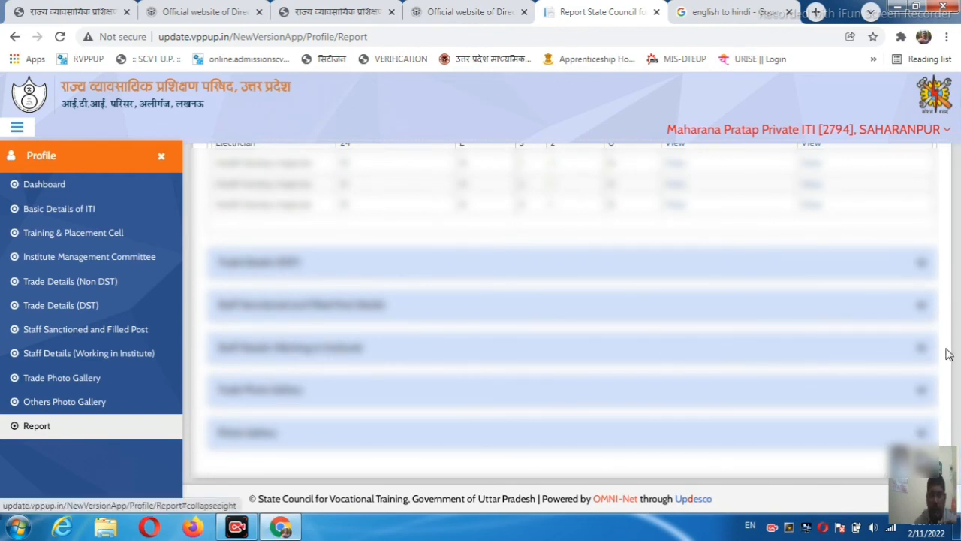
# Expand Staff Details (Working in Institute) in the report, review the staff table and go back to the report's beginning.
pyautogui.click(922, 348)
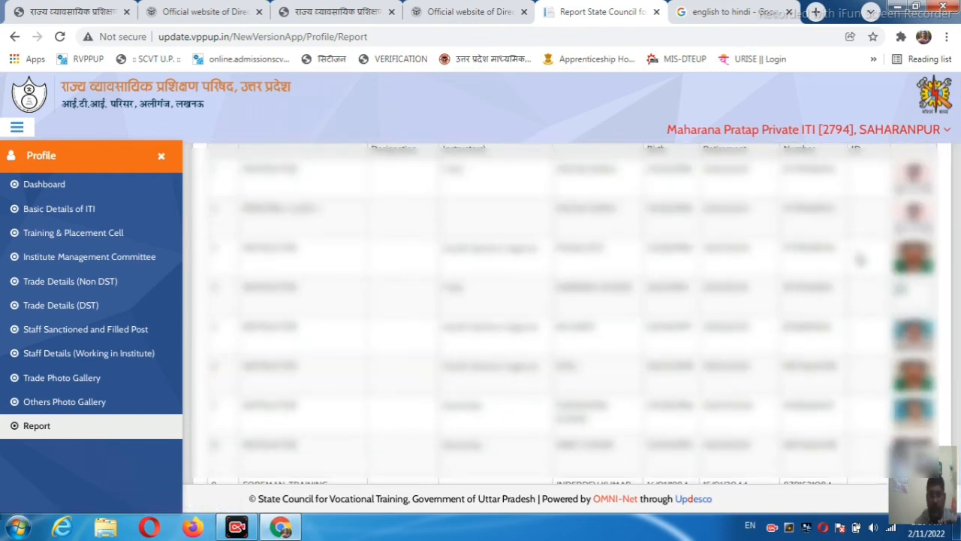
pyautogui.scroll(3, 860, 257)
pyautogui.scroll(-4, 937, 440)
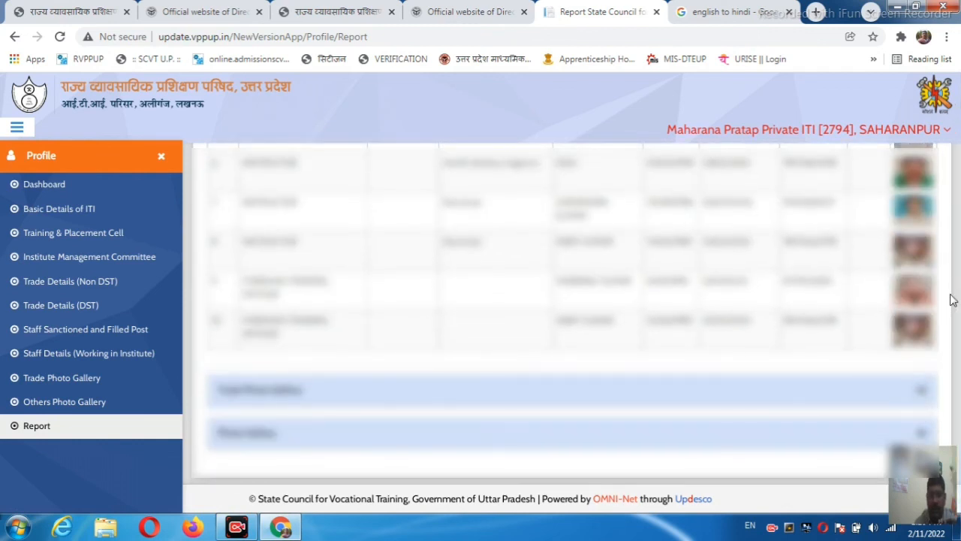
pyautogui.scroll(5, 940, 211)
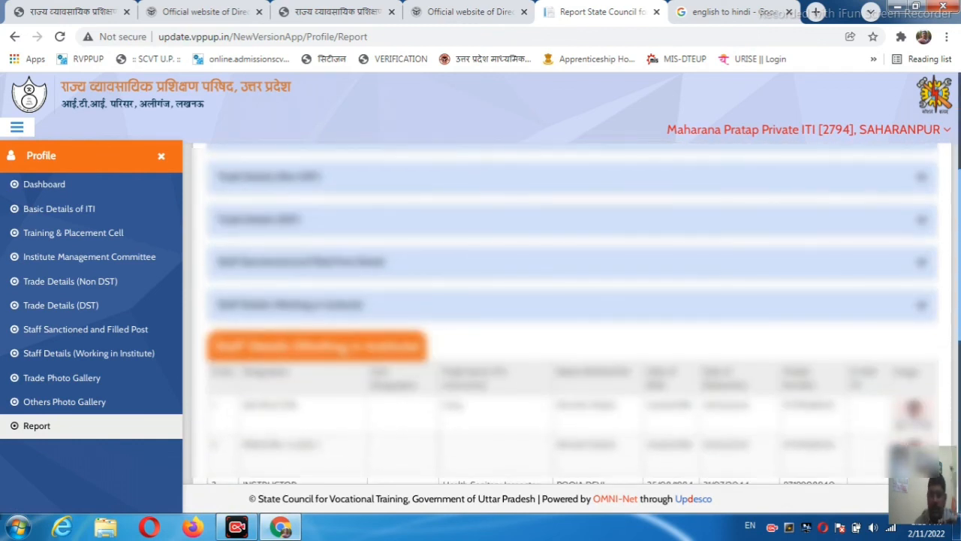
pyautogui.scroll(4, 931, 225)
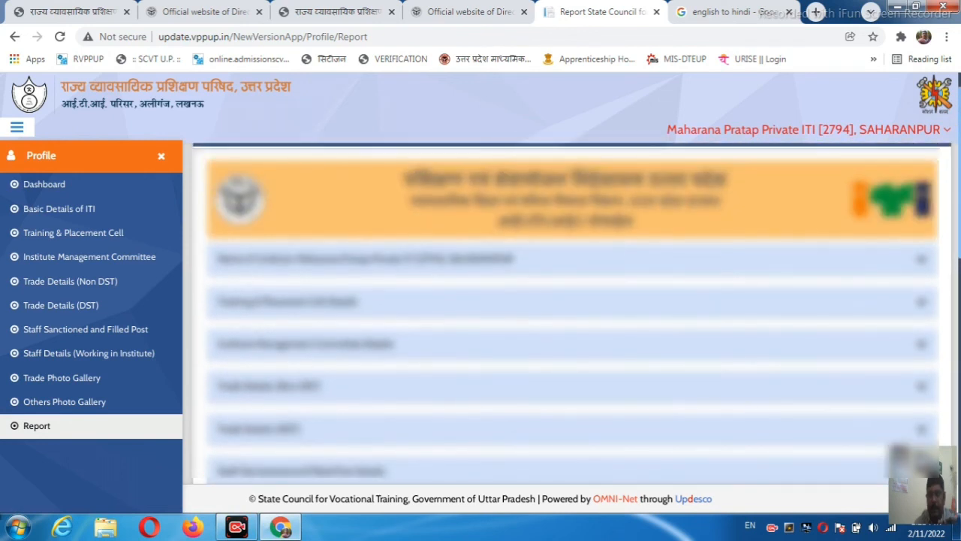